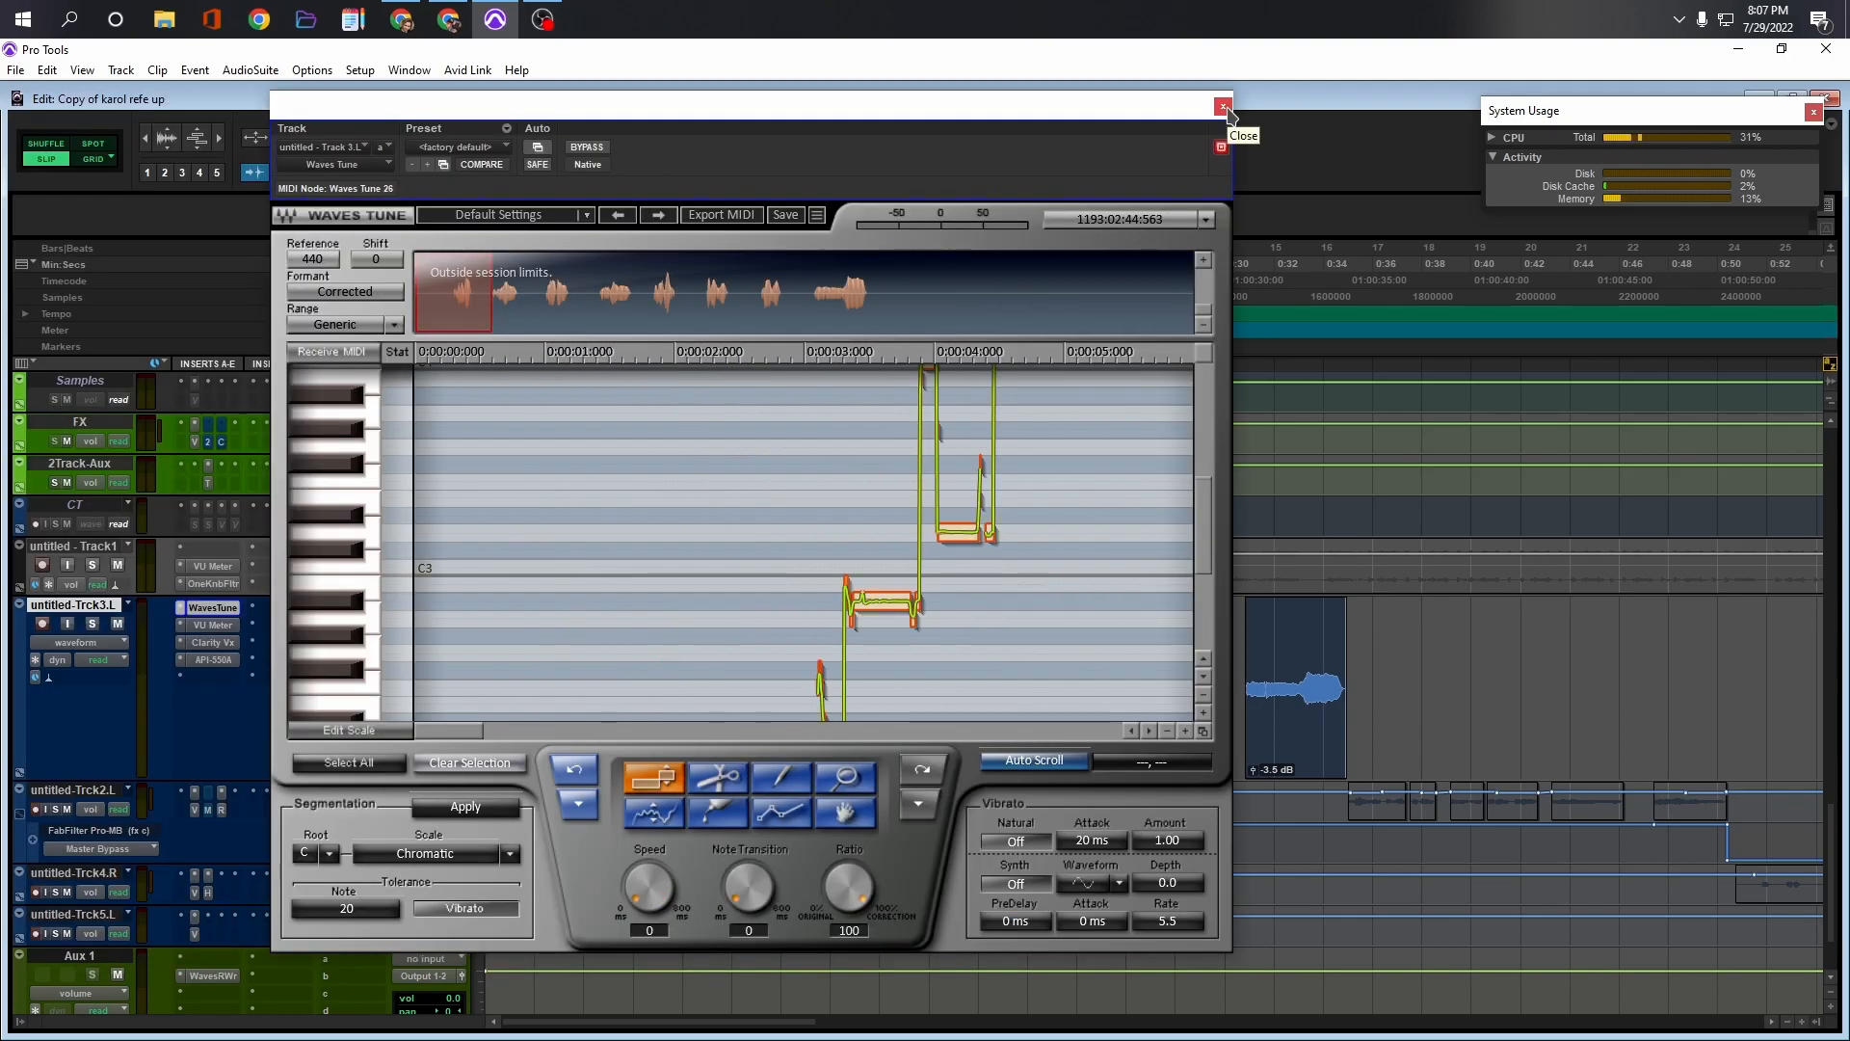
Close the Waves Tune window and play the session from the start of the clip on Track1
left_click(1223, 107)
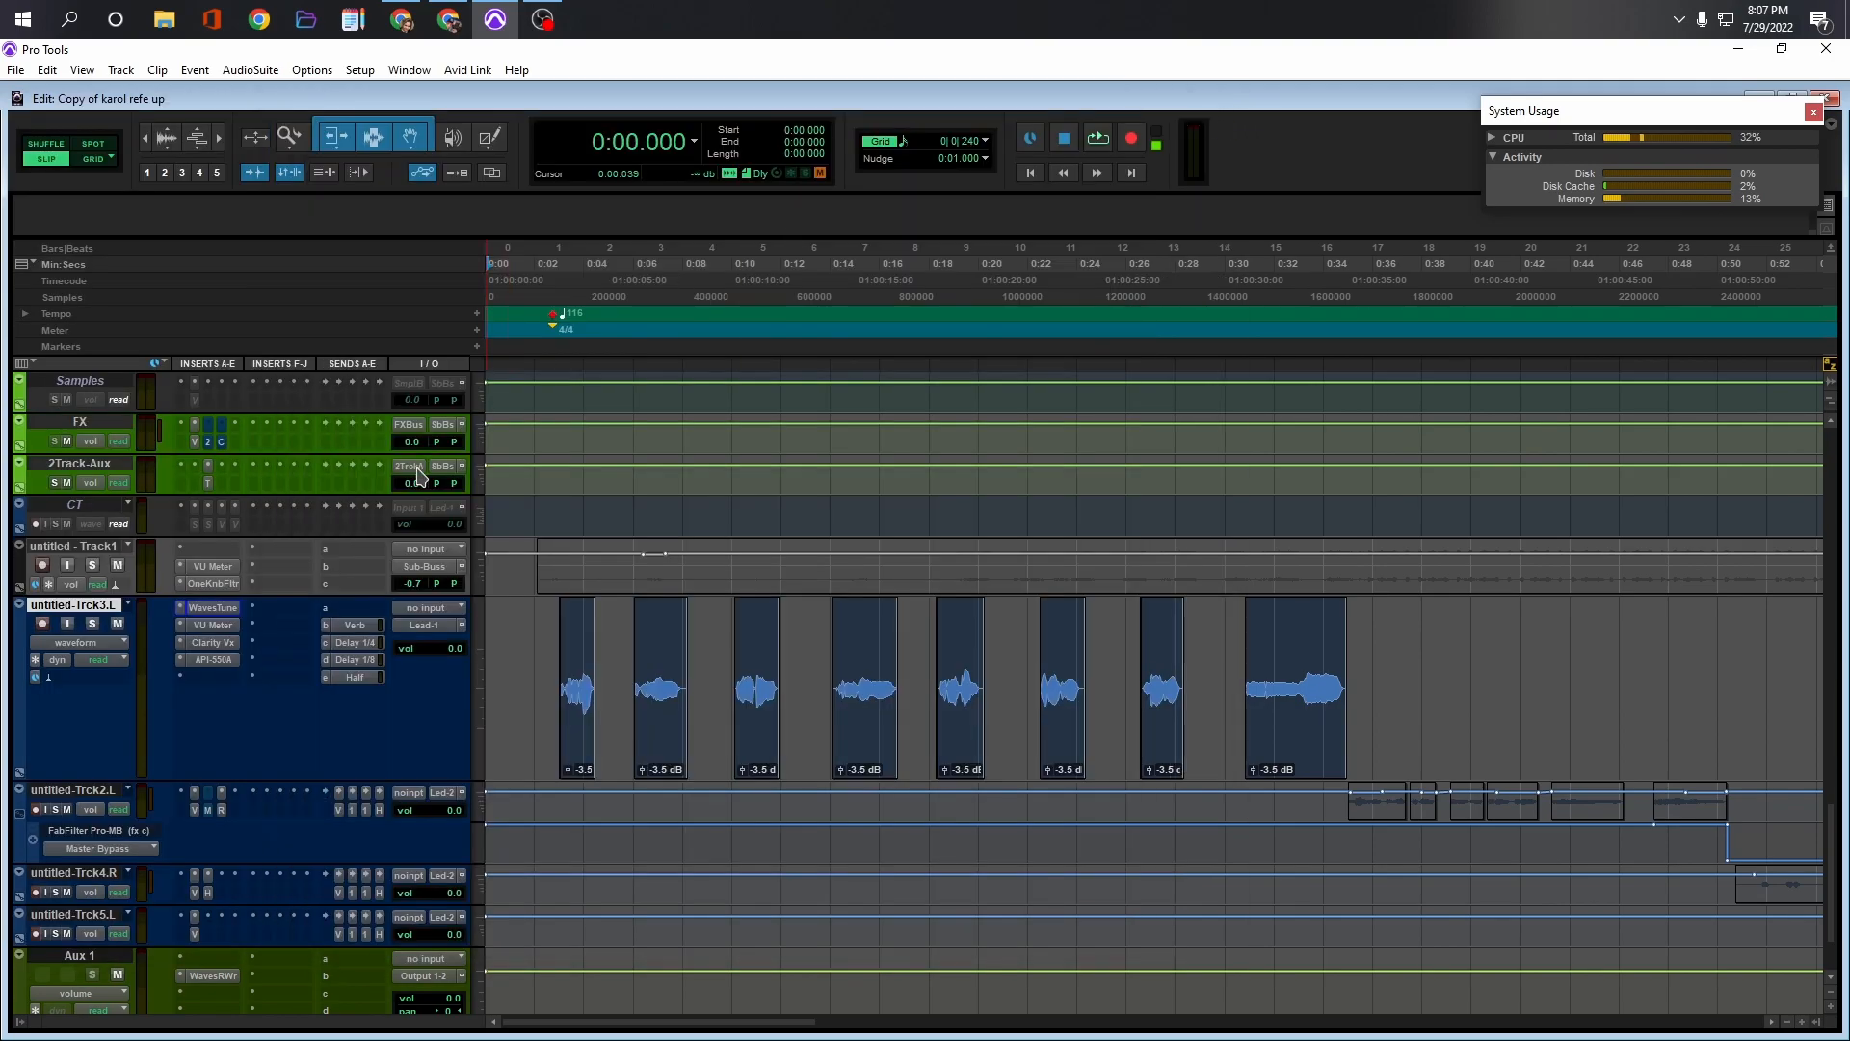
left_click(213, 661)
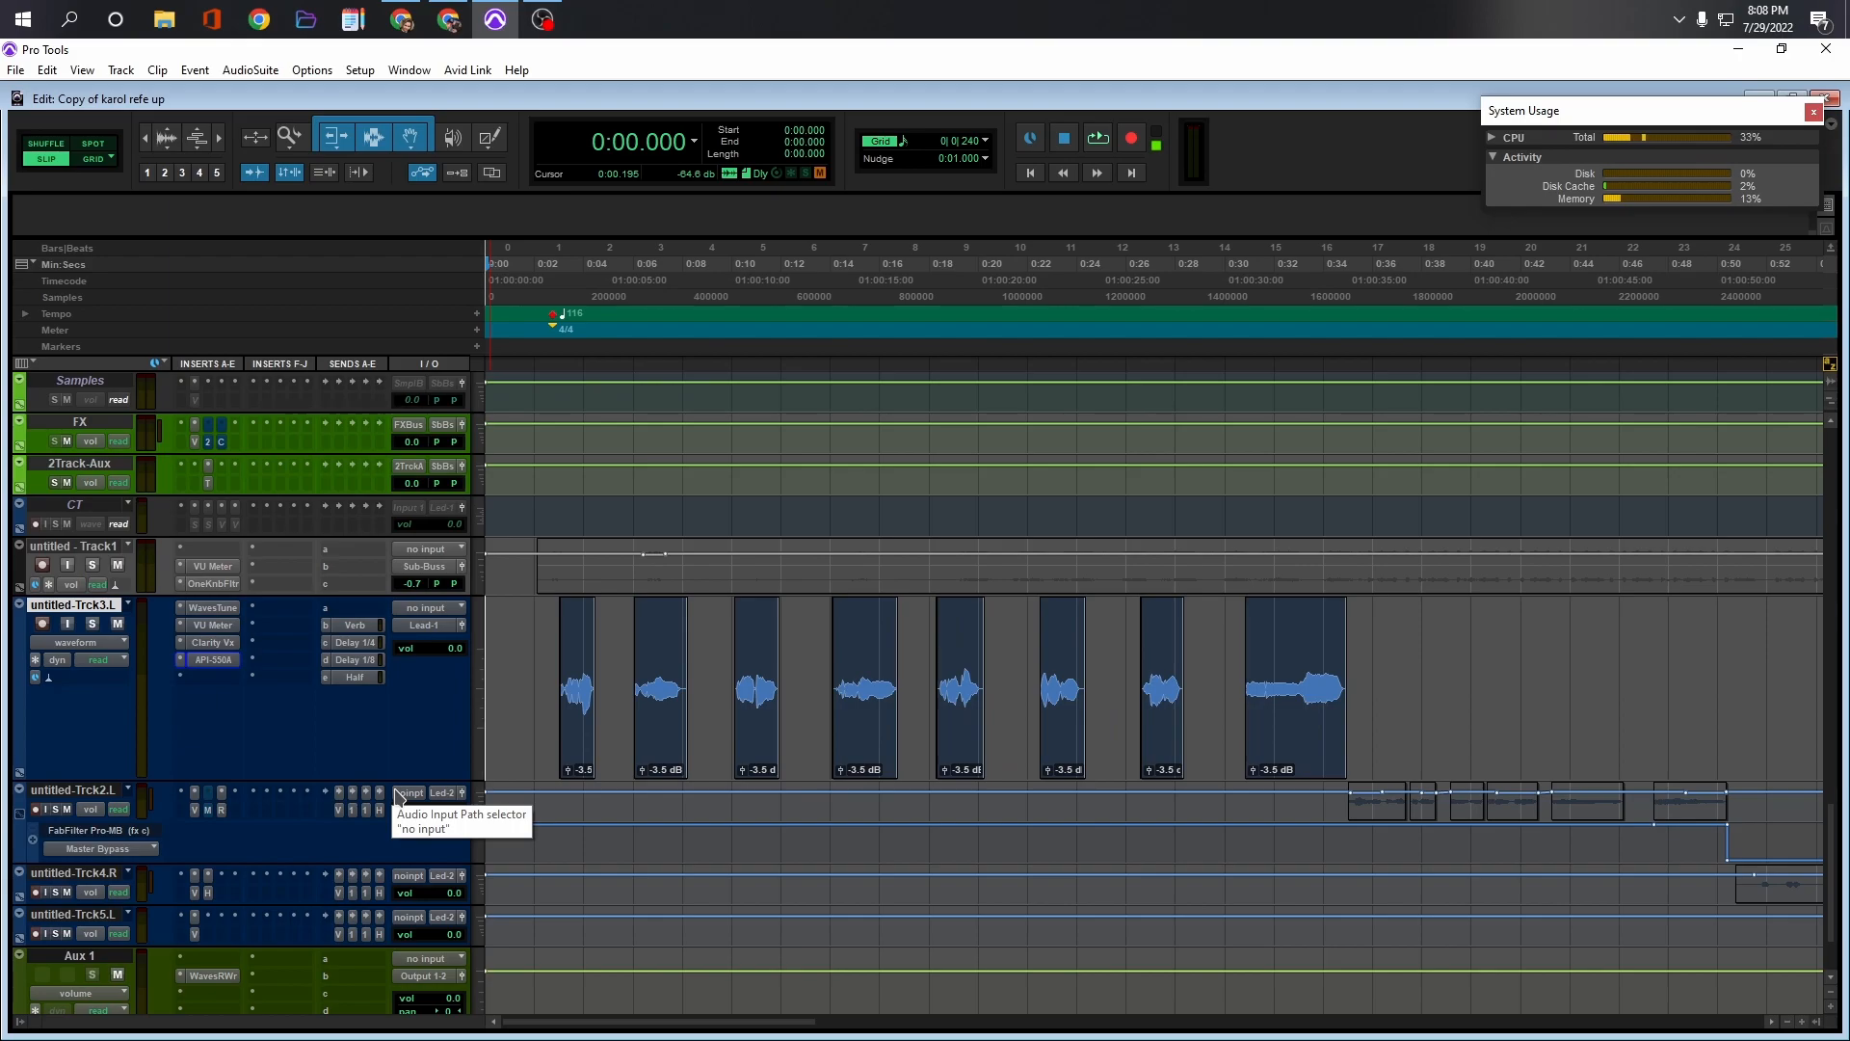
left_click(517, 572)
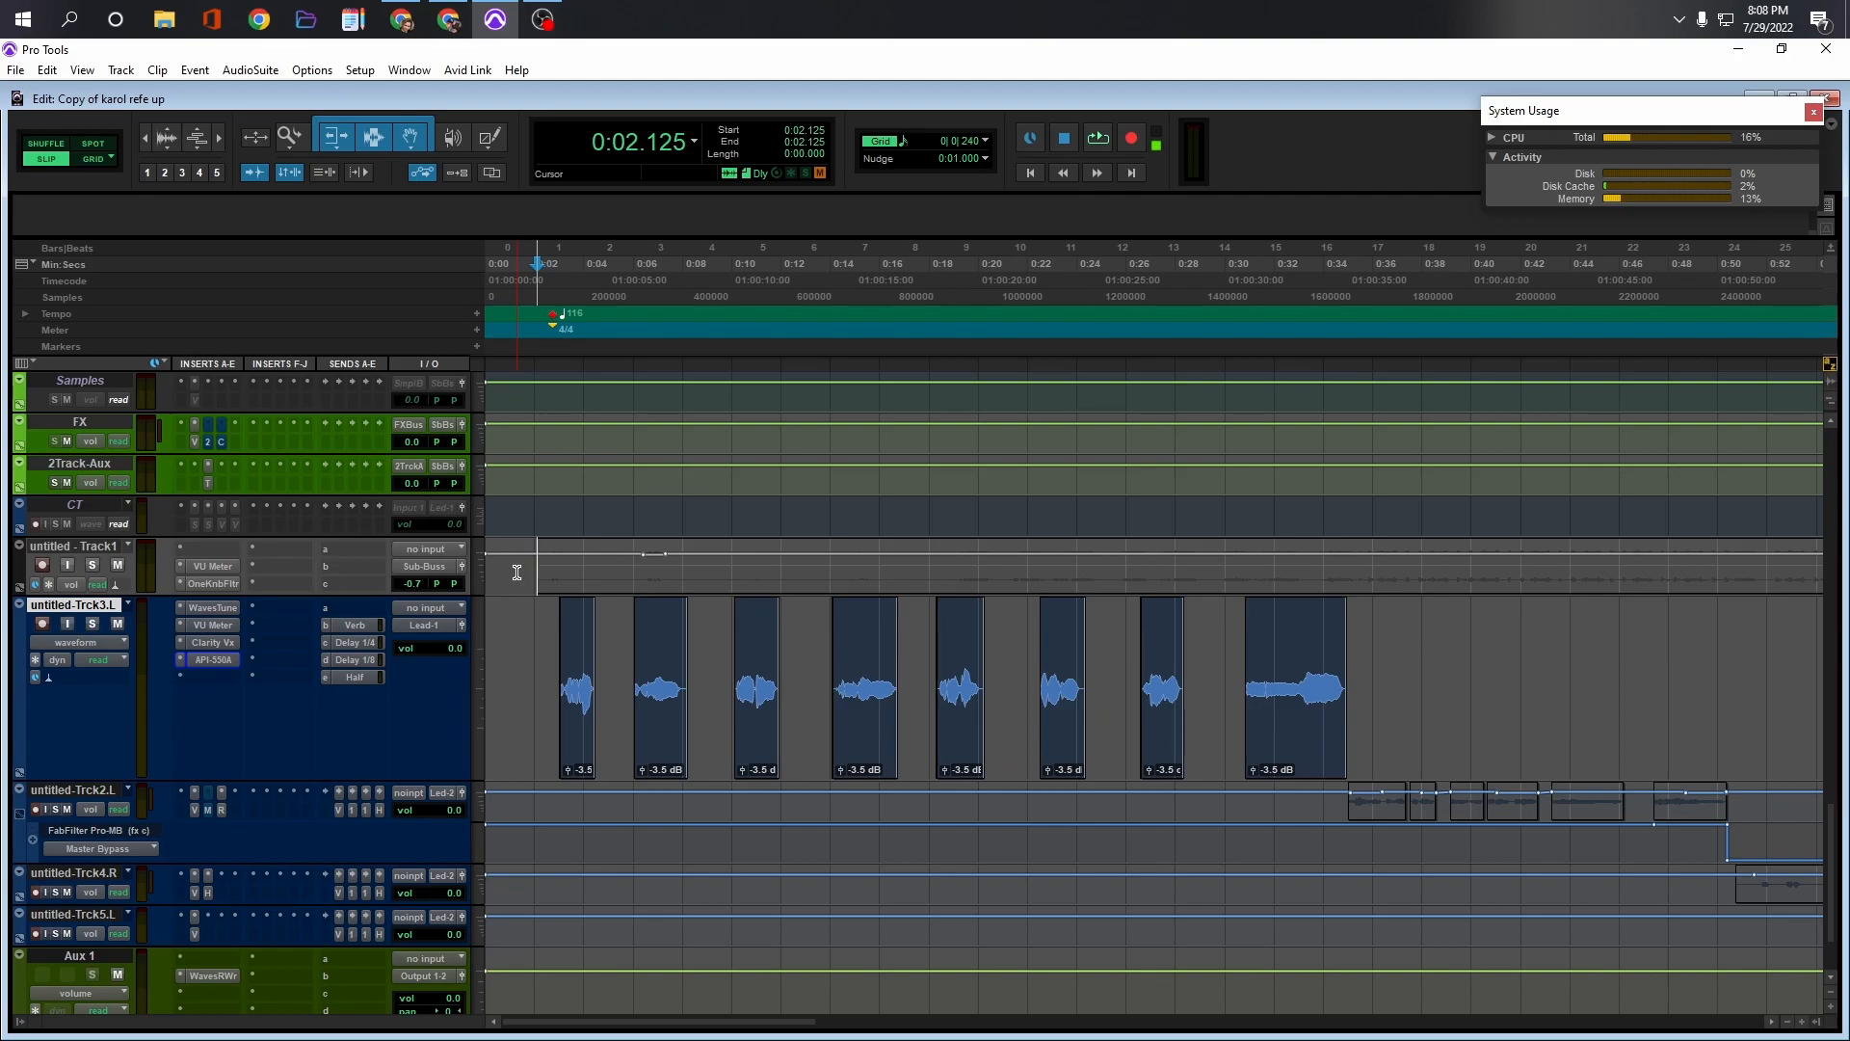
key("space")
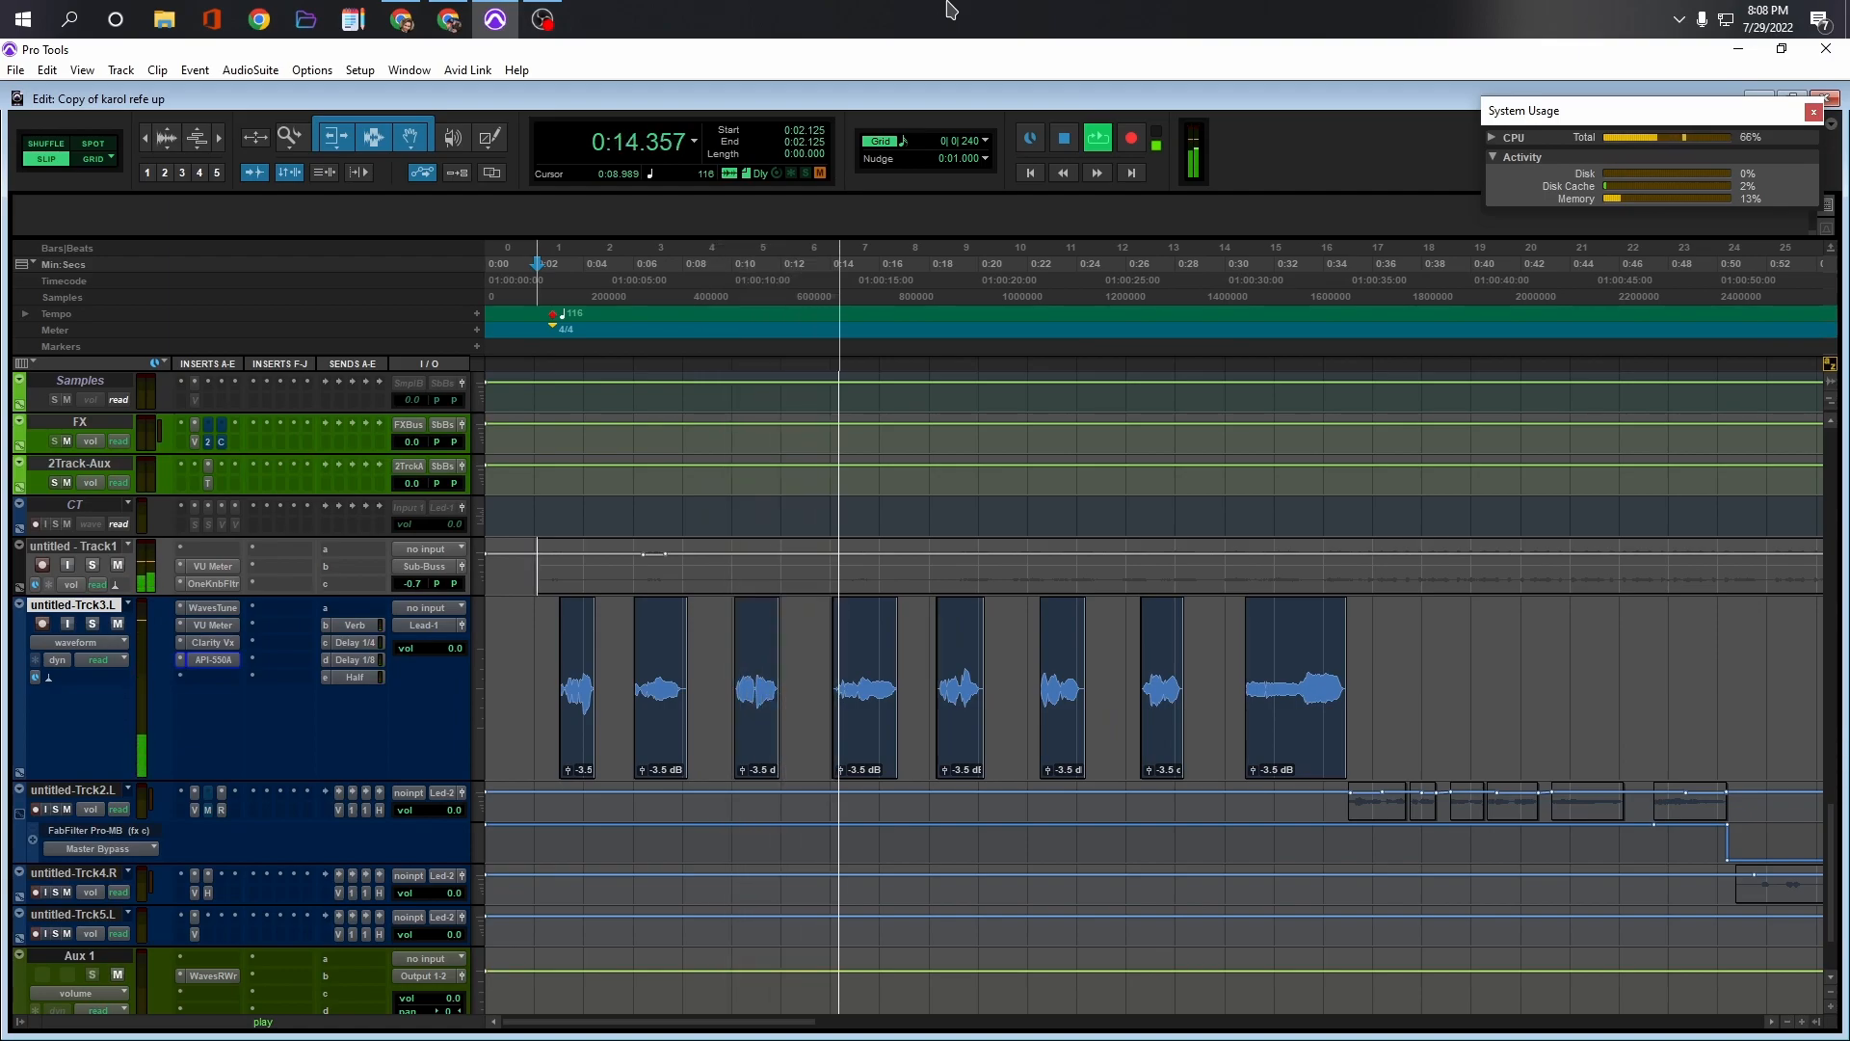
key("space")
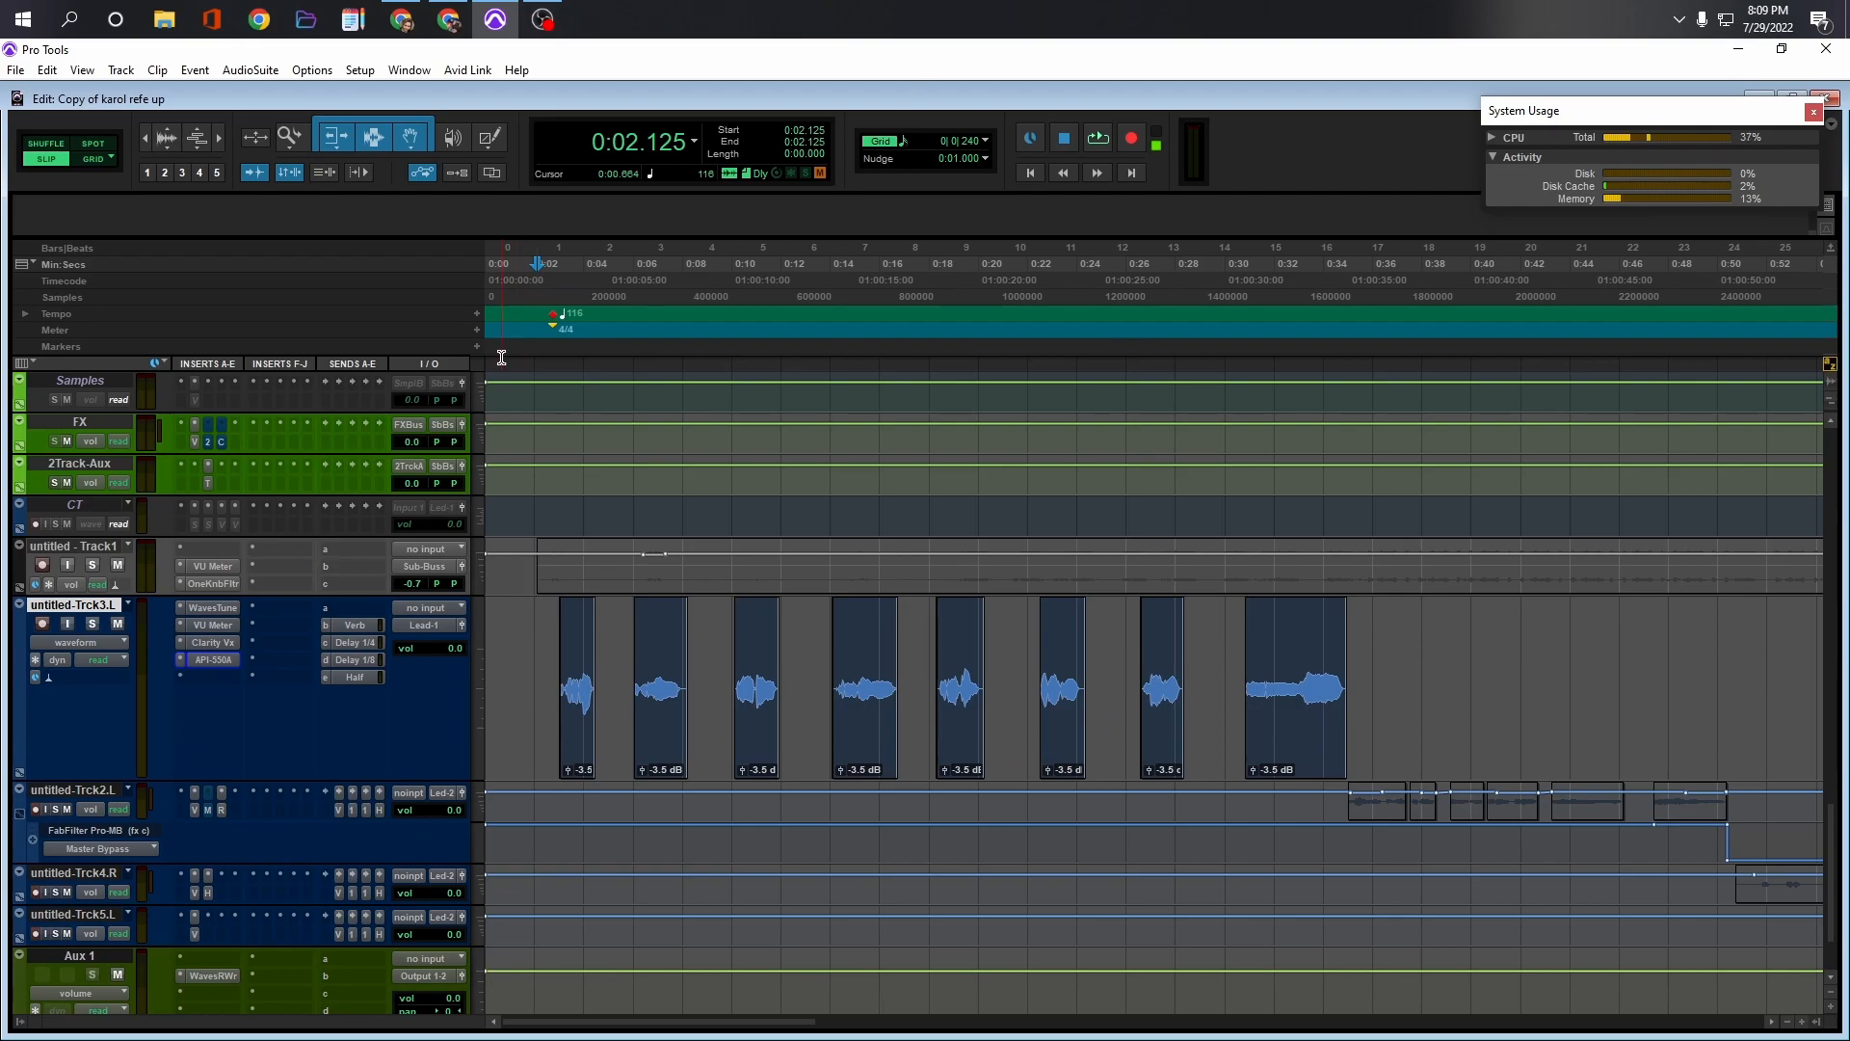
Open the API-550A equalizer on untitled-Trck3.L and play the opening vocal with the equalizer active and with it bypassed
left_click(216, 663)
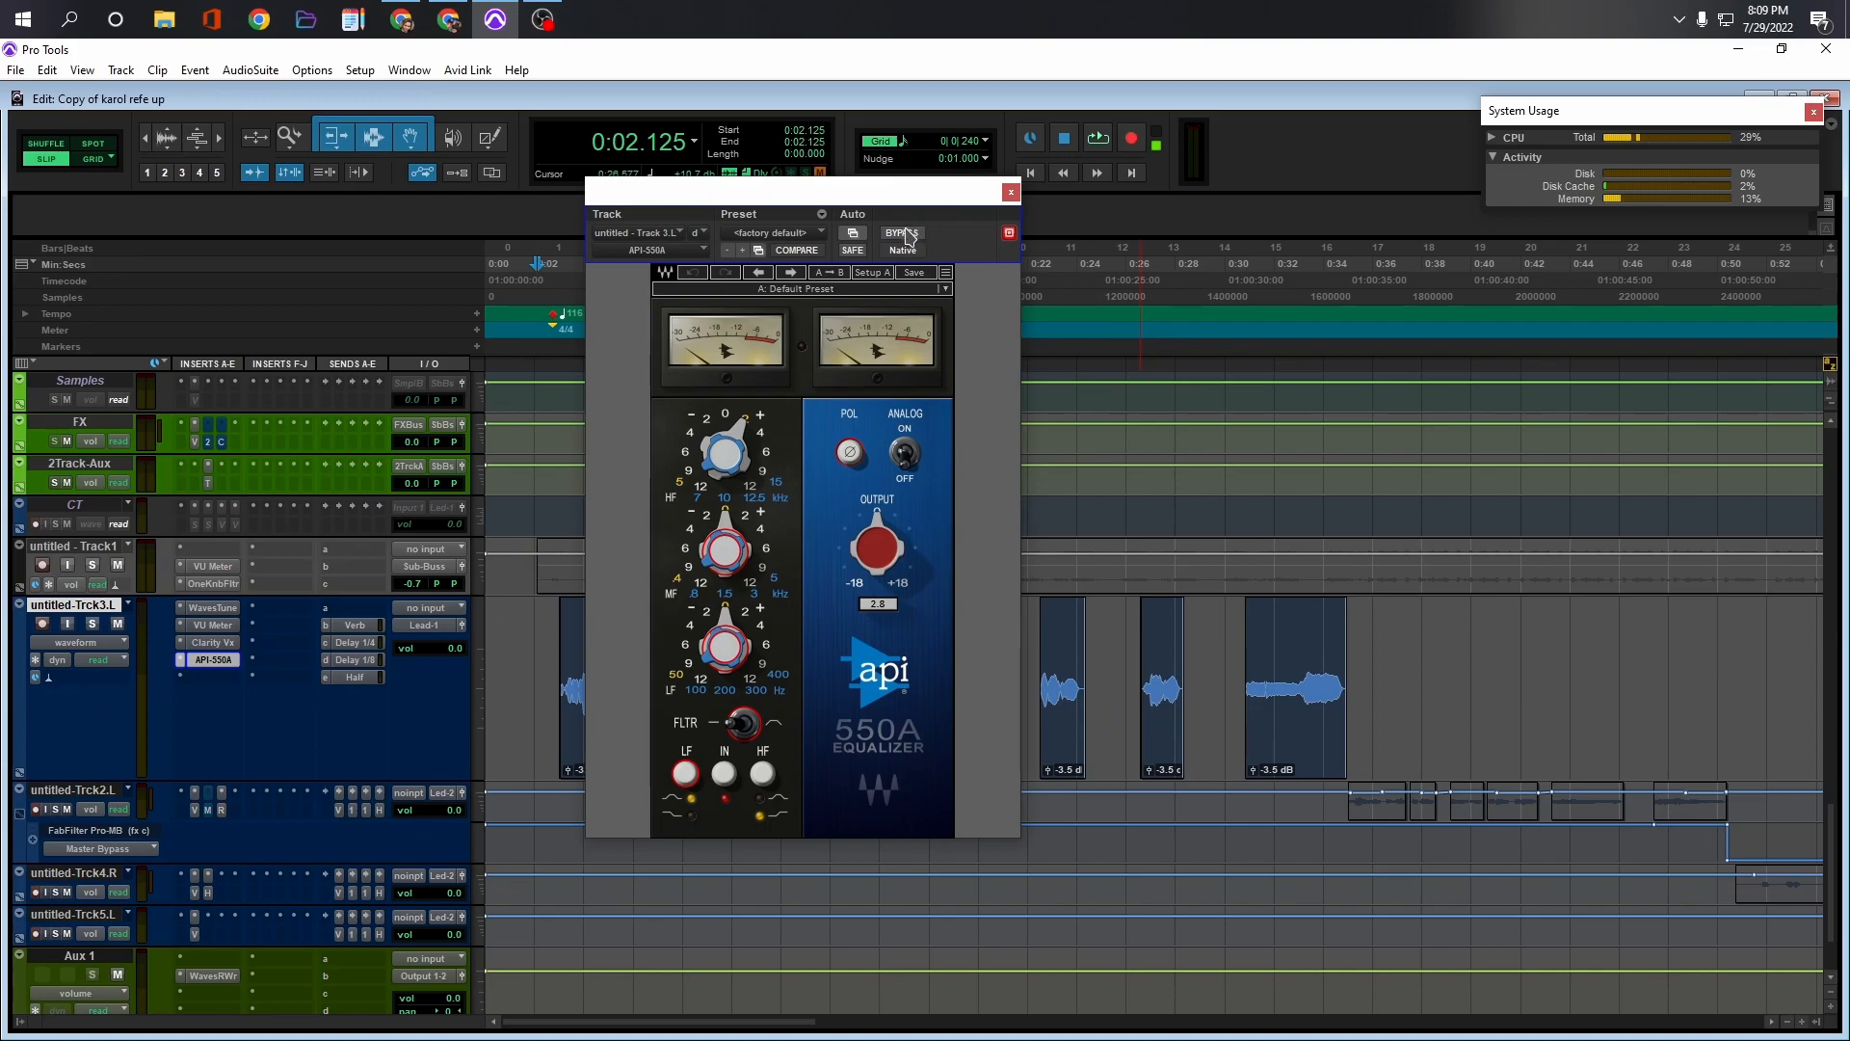
key("space")
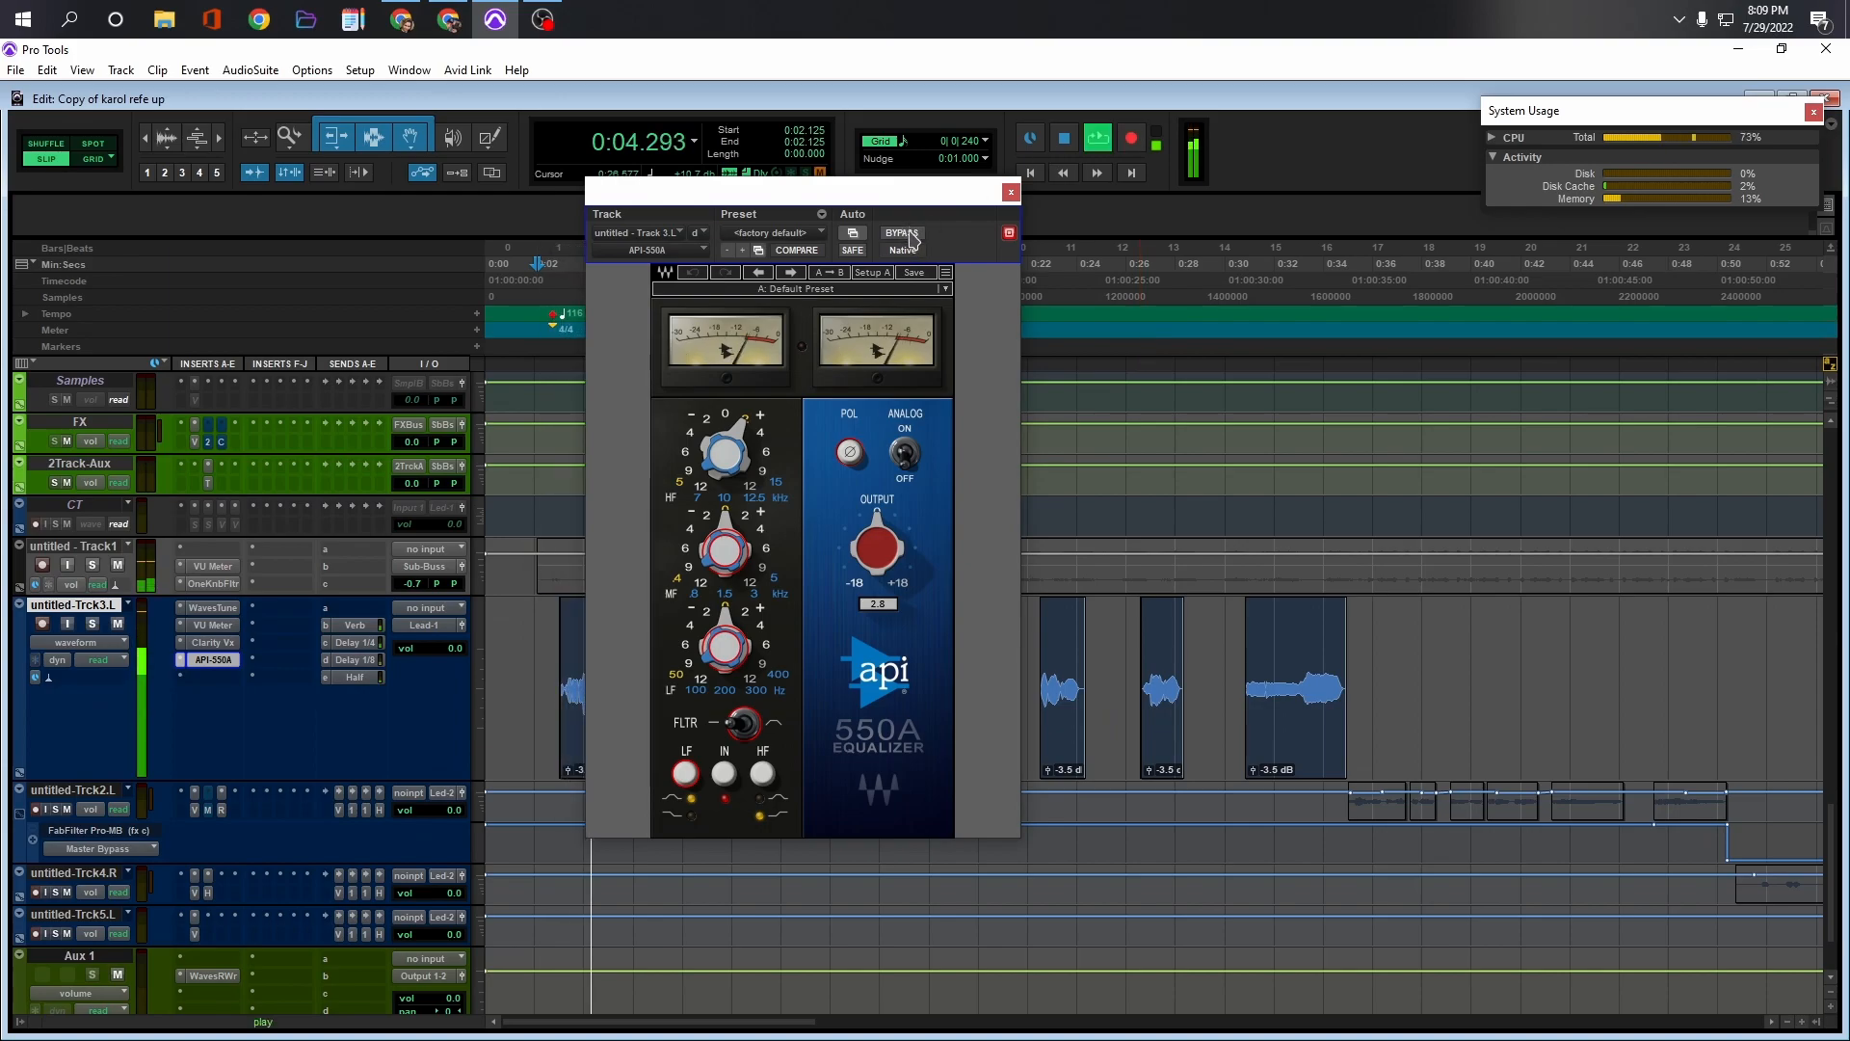
key("space")
left_click(903, 233)
key("space")
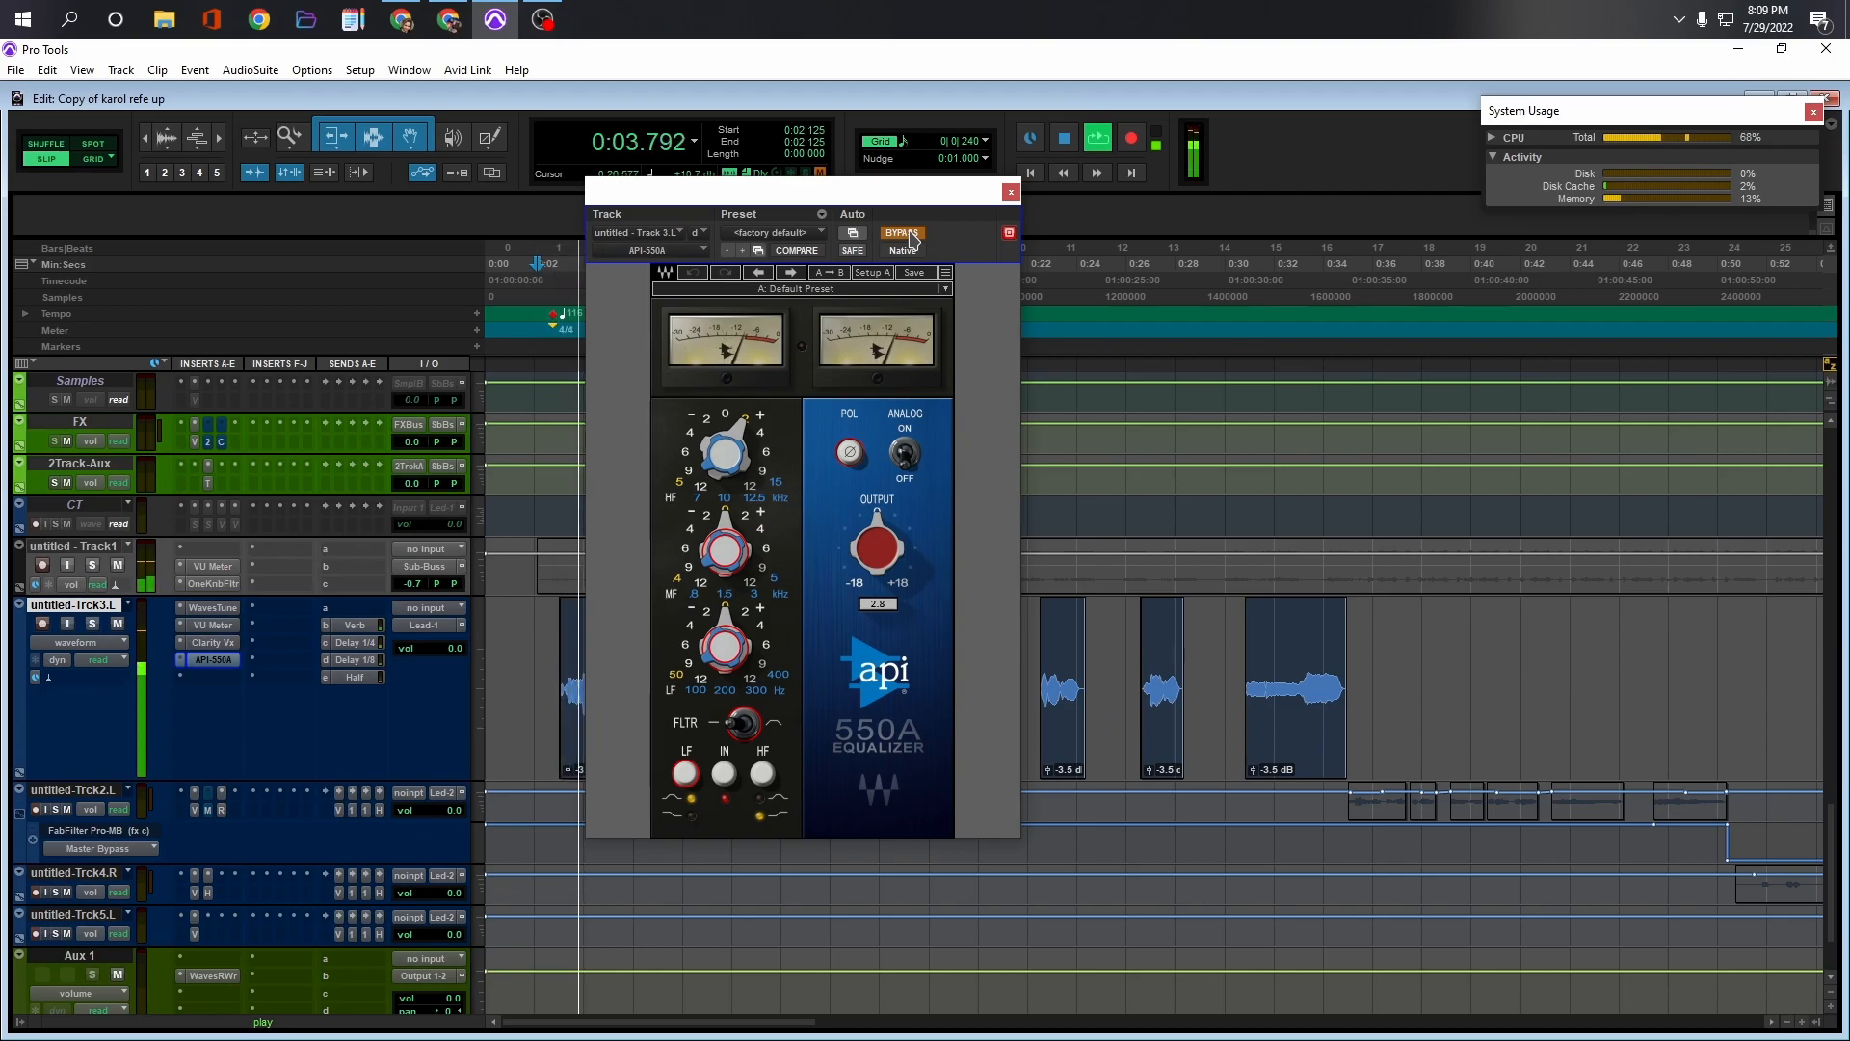
key("space")
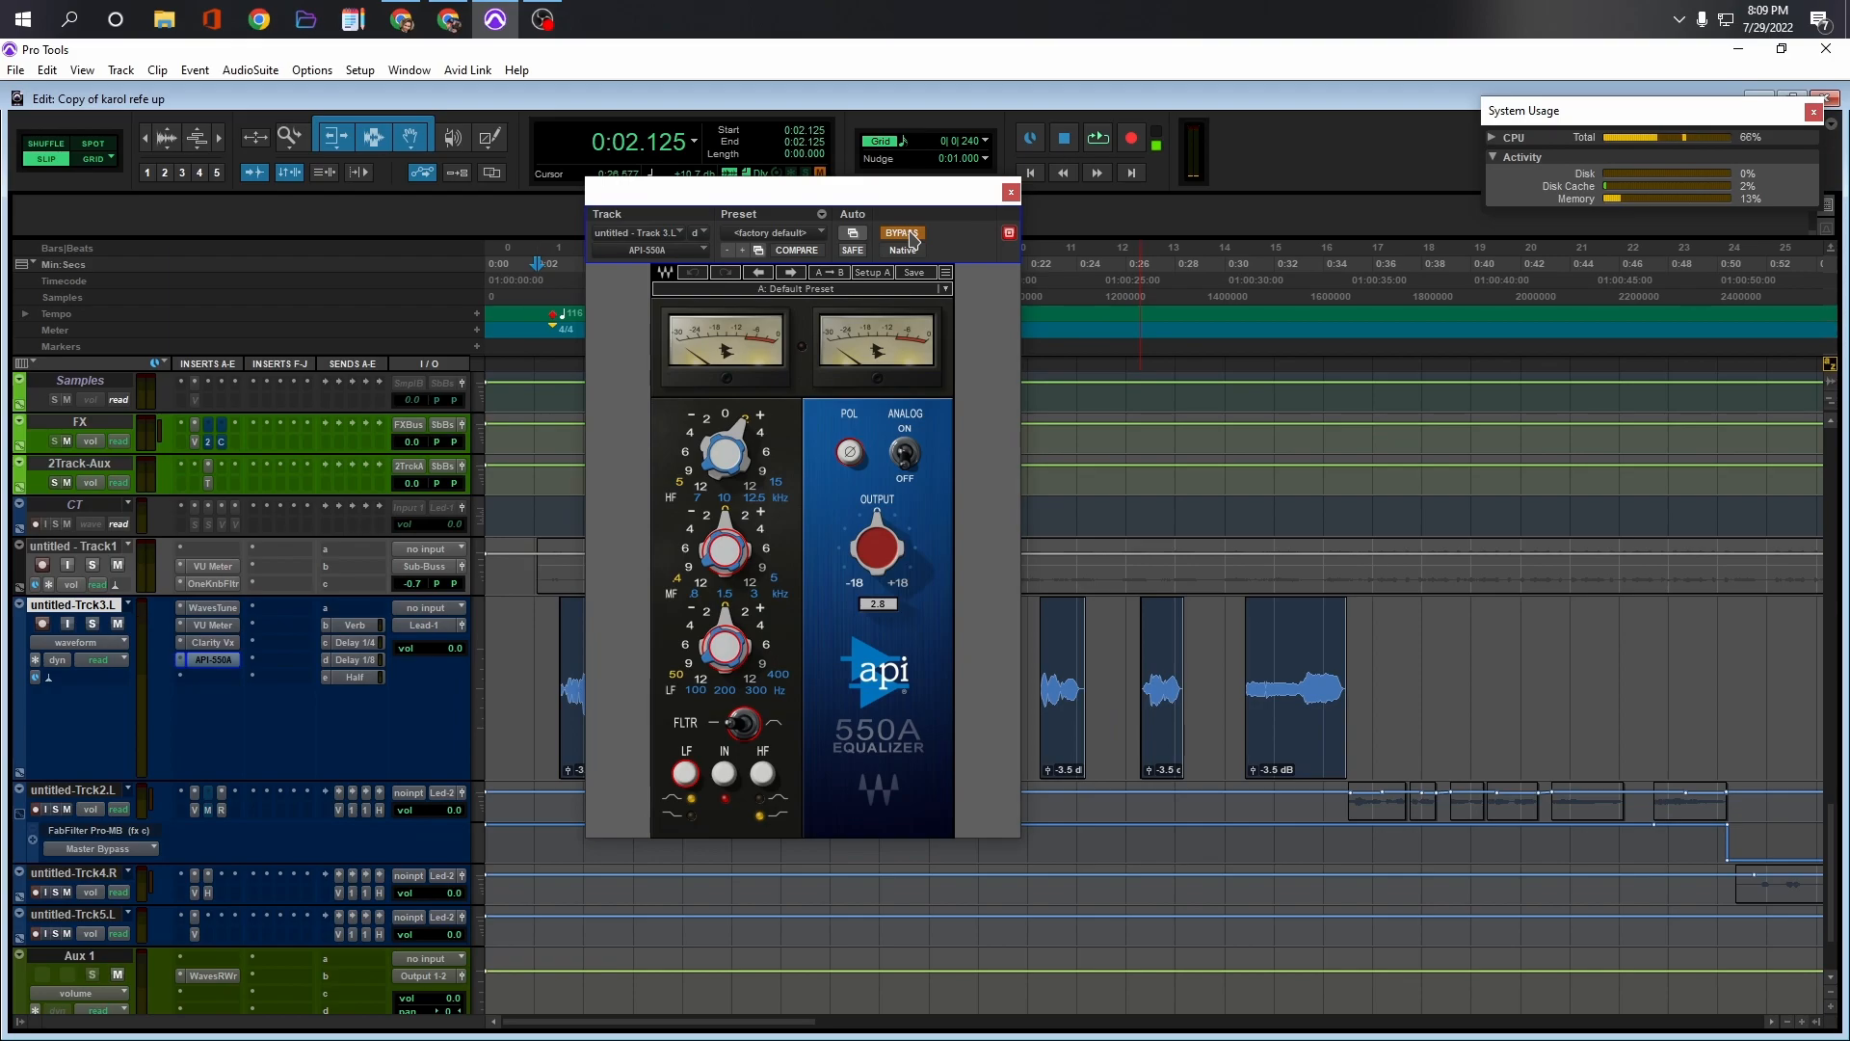
Toggle the API-550A bypass repeatedly during playback to compare the vocal, leave the equalizer active and stop playback
left_click(903, 234)
key("space")
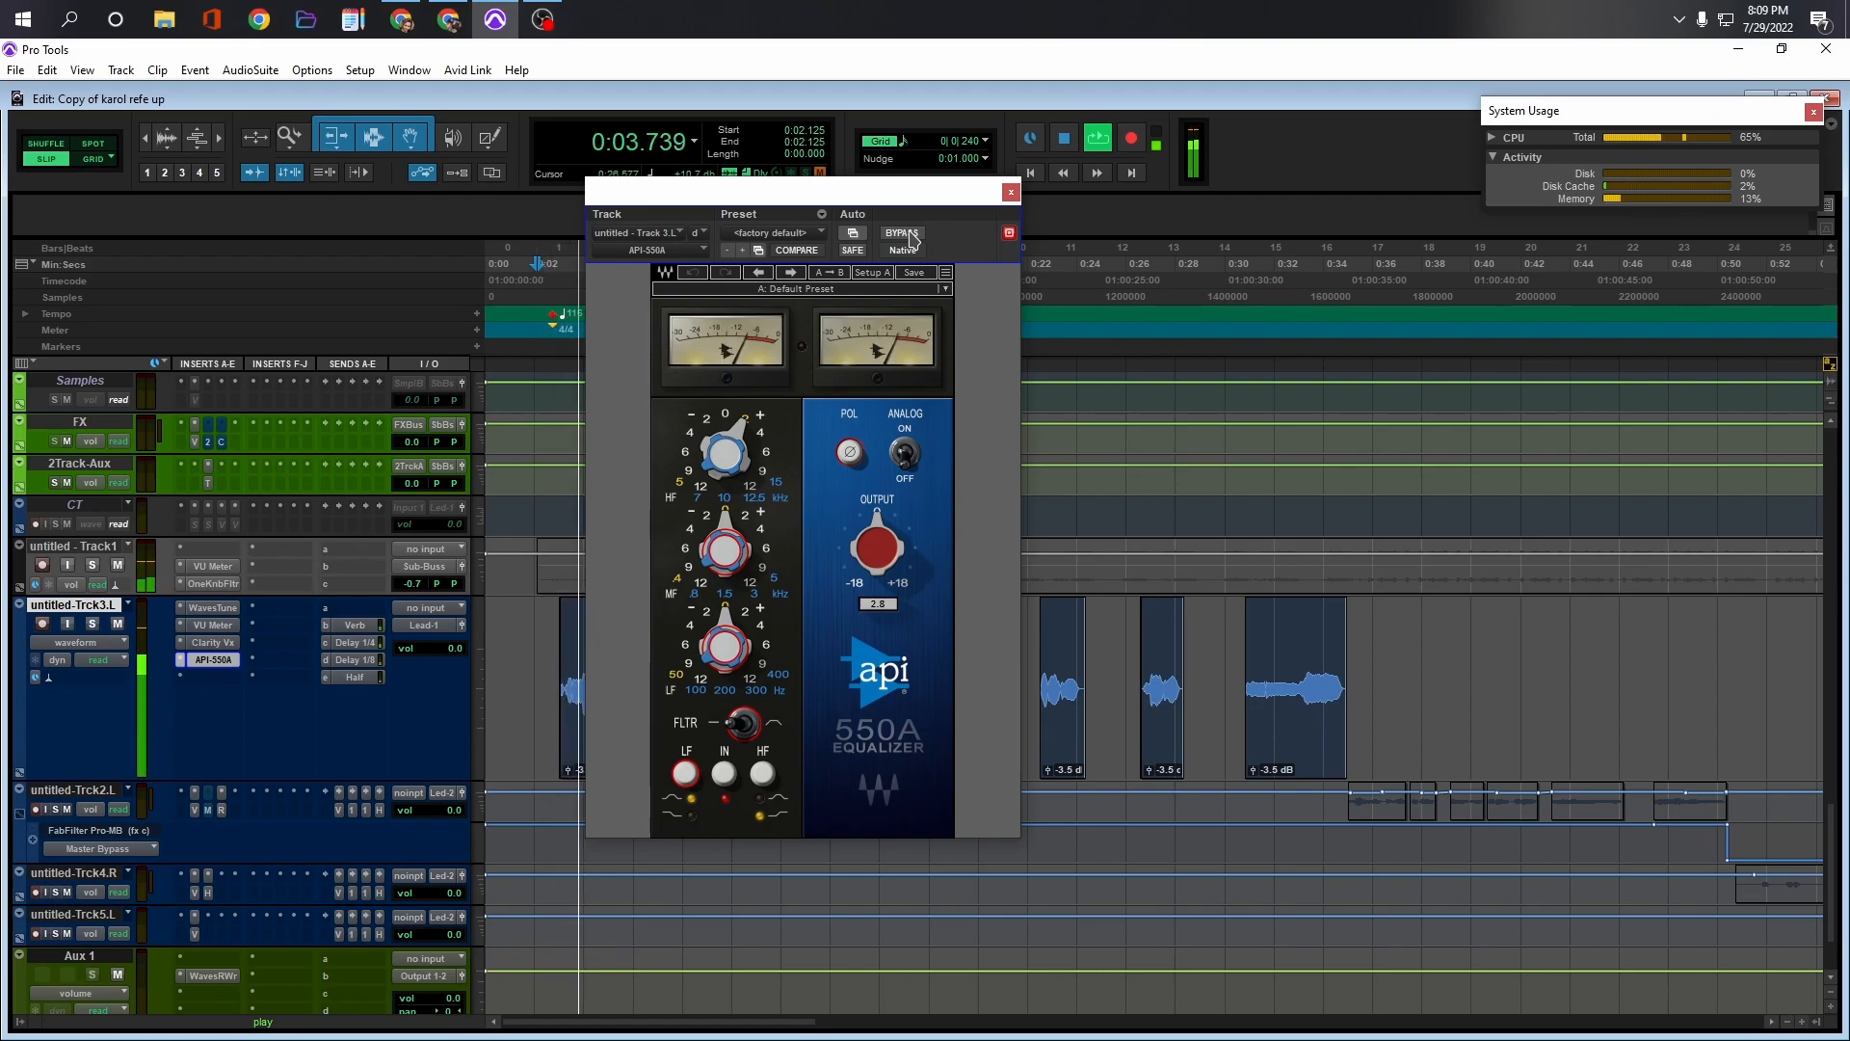
left_click(910, 237)
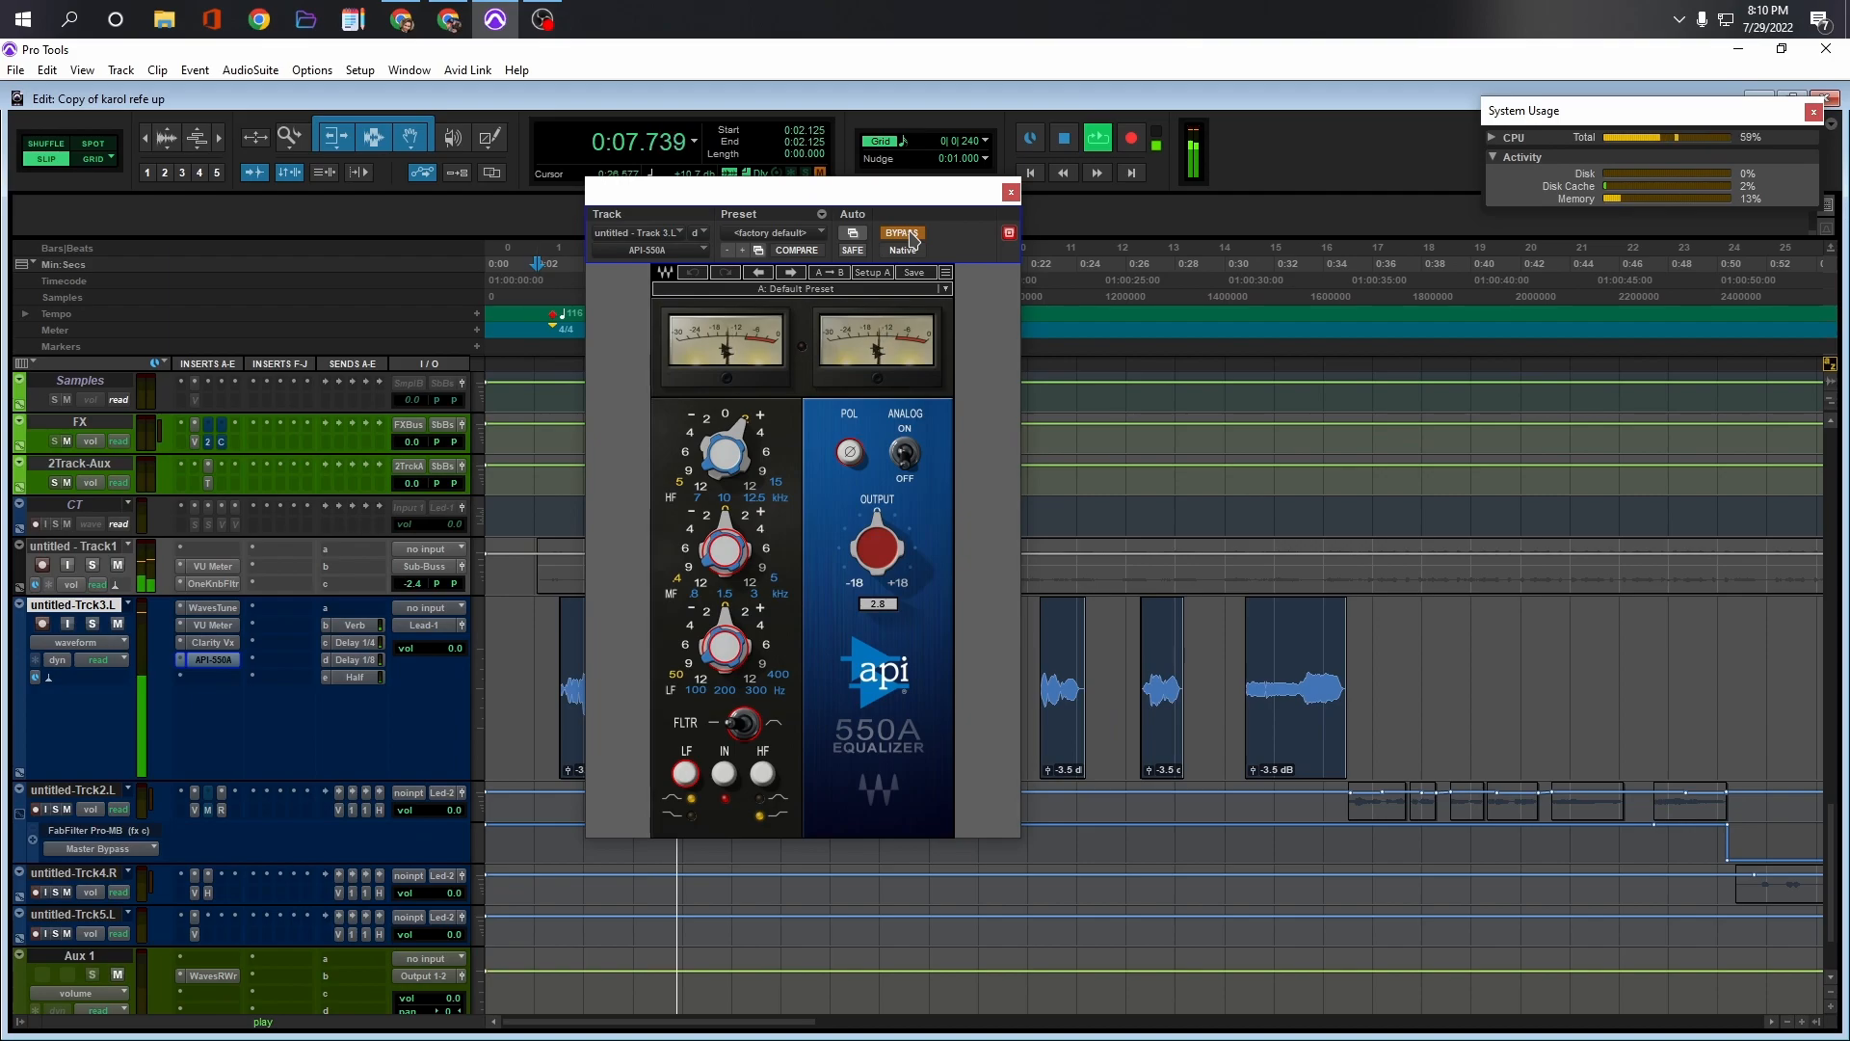
left_click(910, 237)
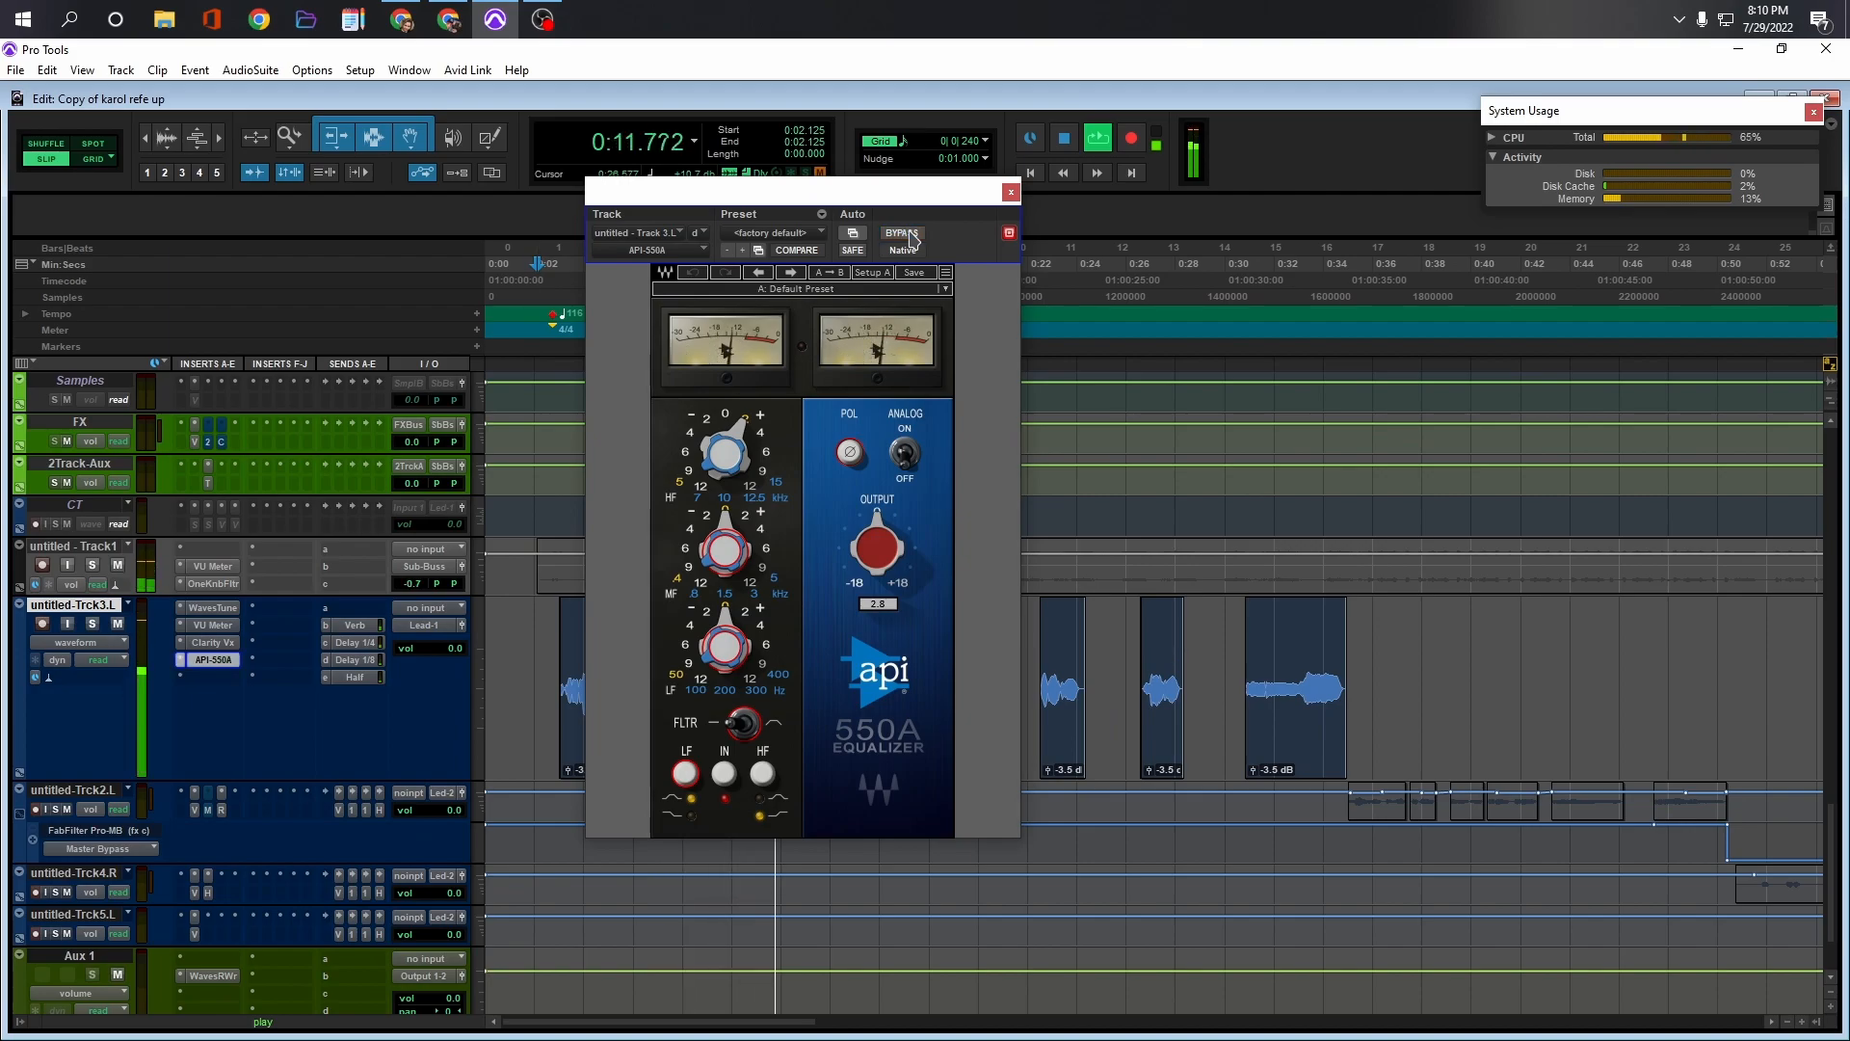
left_click(911, 237)
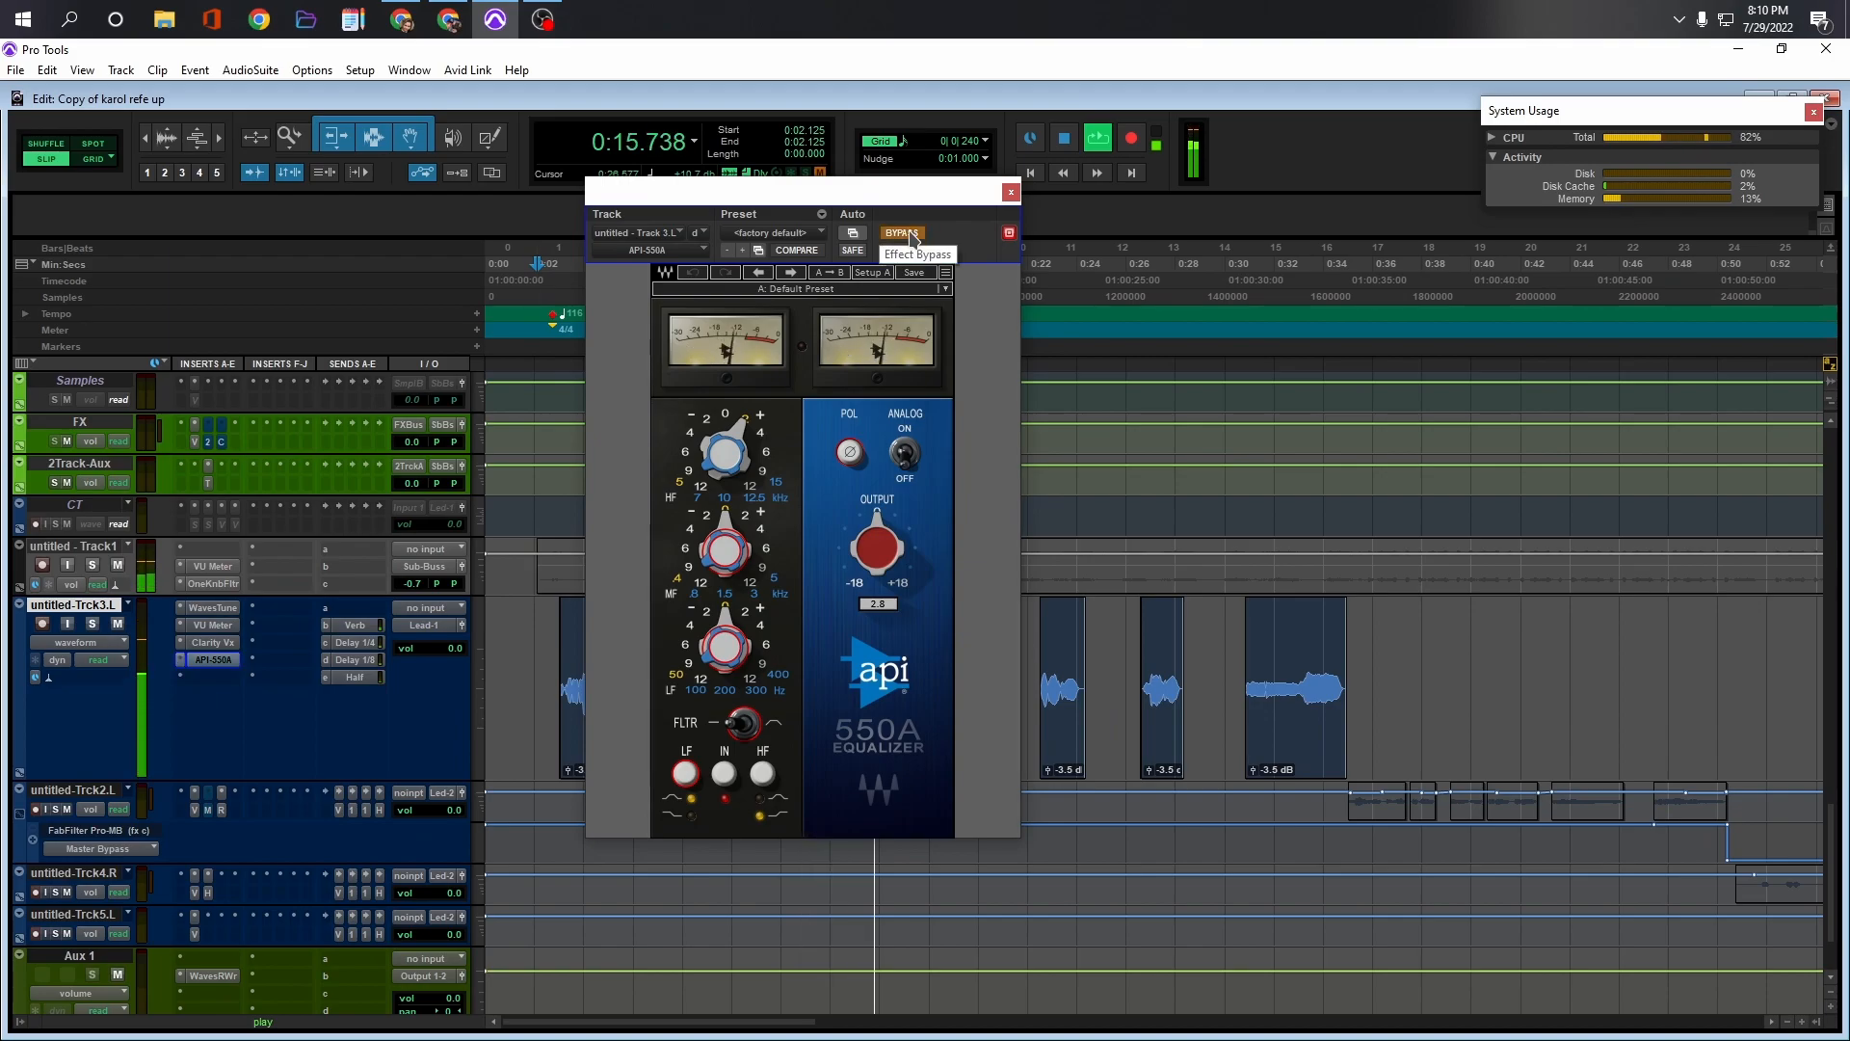
left_click(910, 237)
key("space")
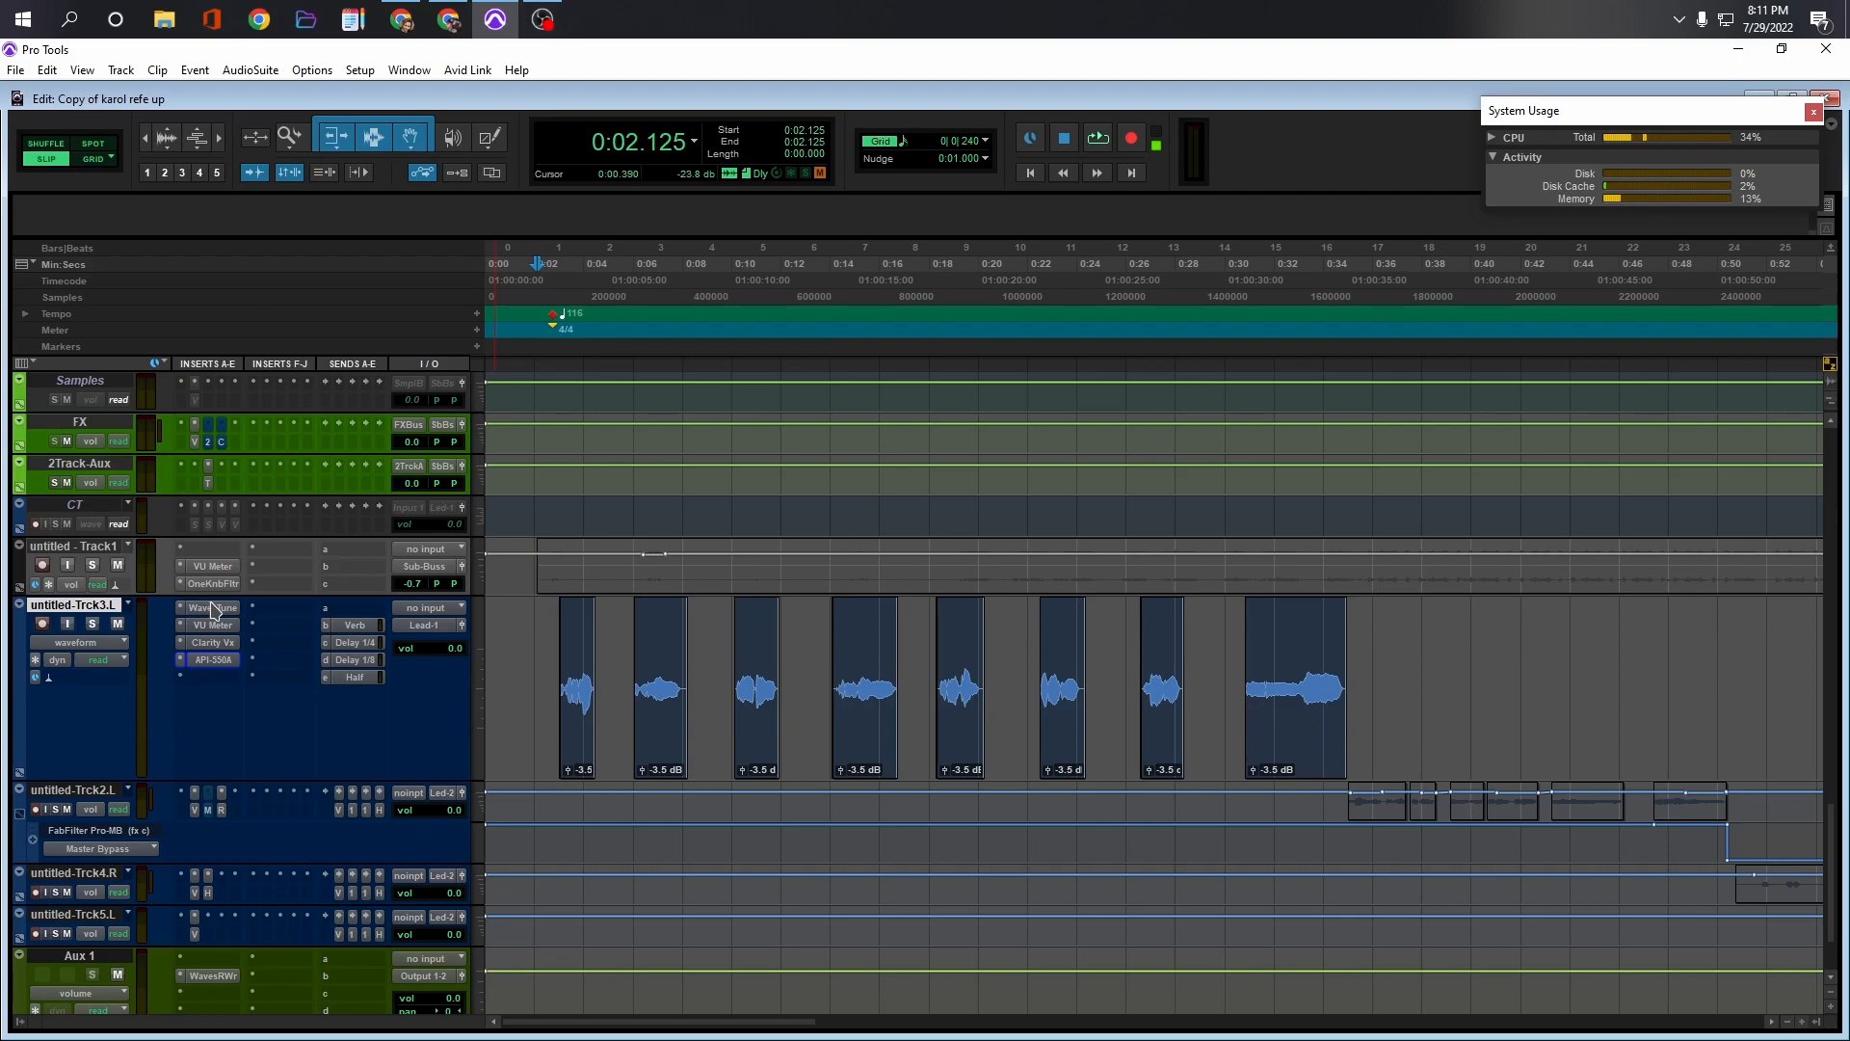
View Waves Tune on untitled-Trck3.L and the WavesRWr plug-in on Aux 1, closing each window
left_click(213, 608)
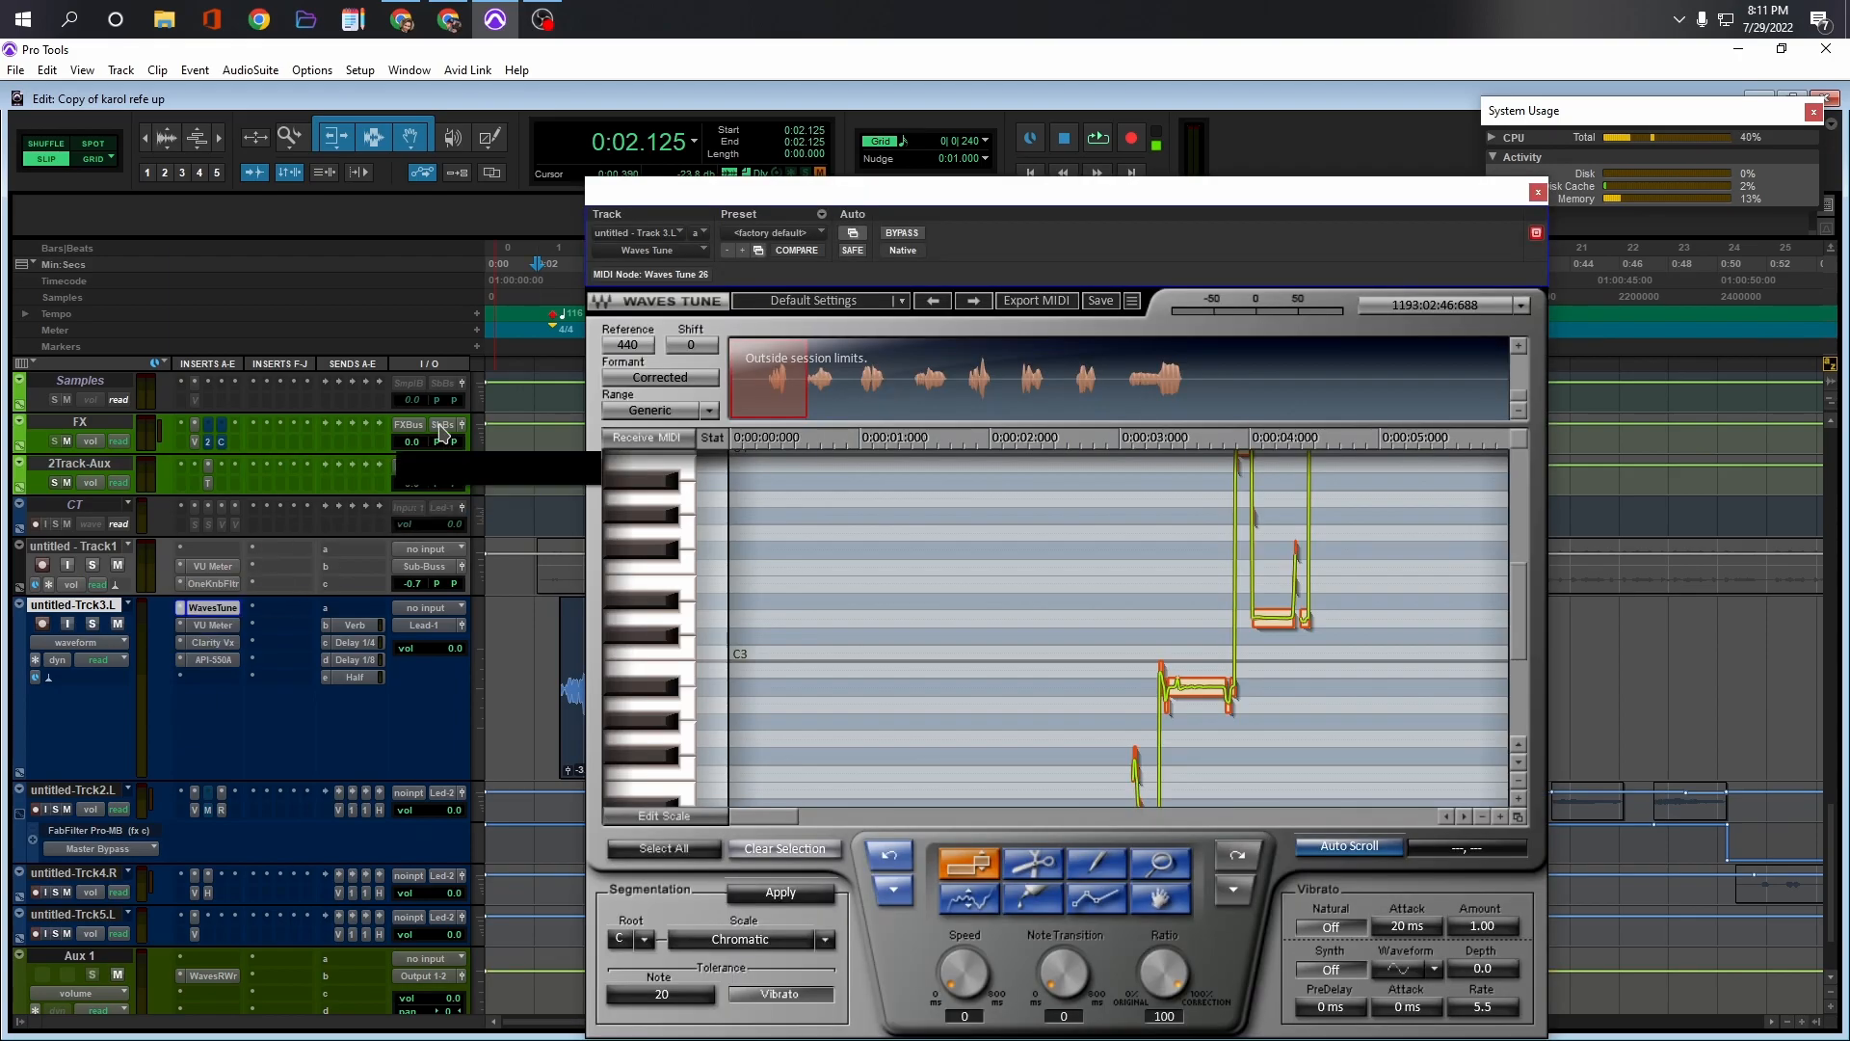
left_click_drag(826, 201, 353, 106)
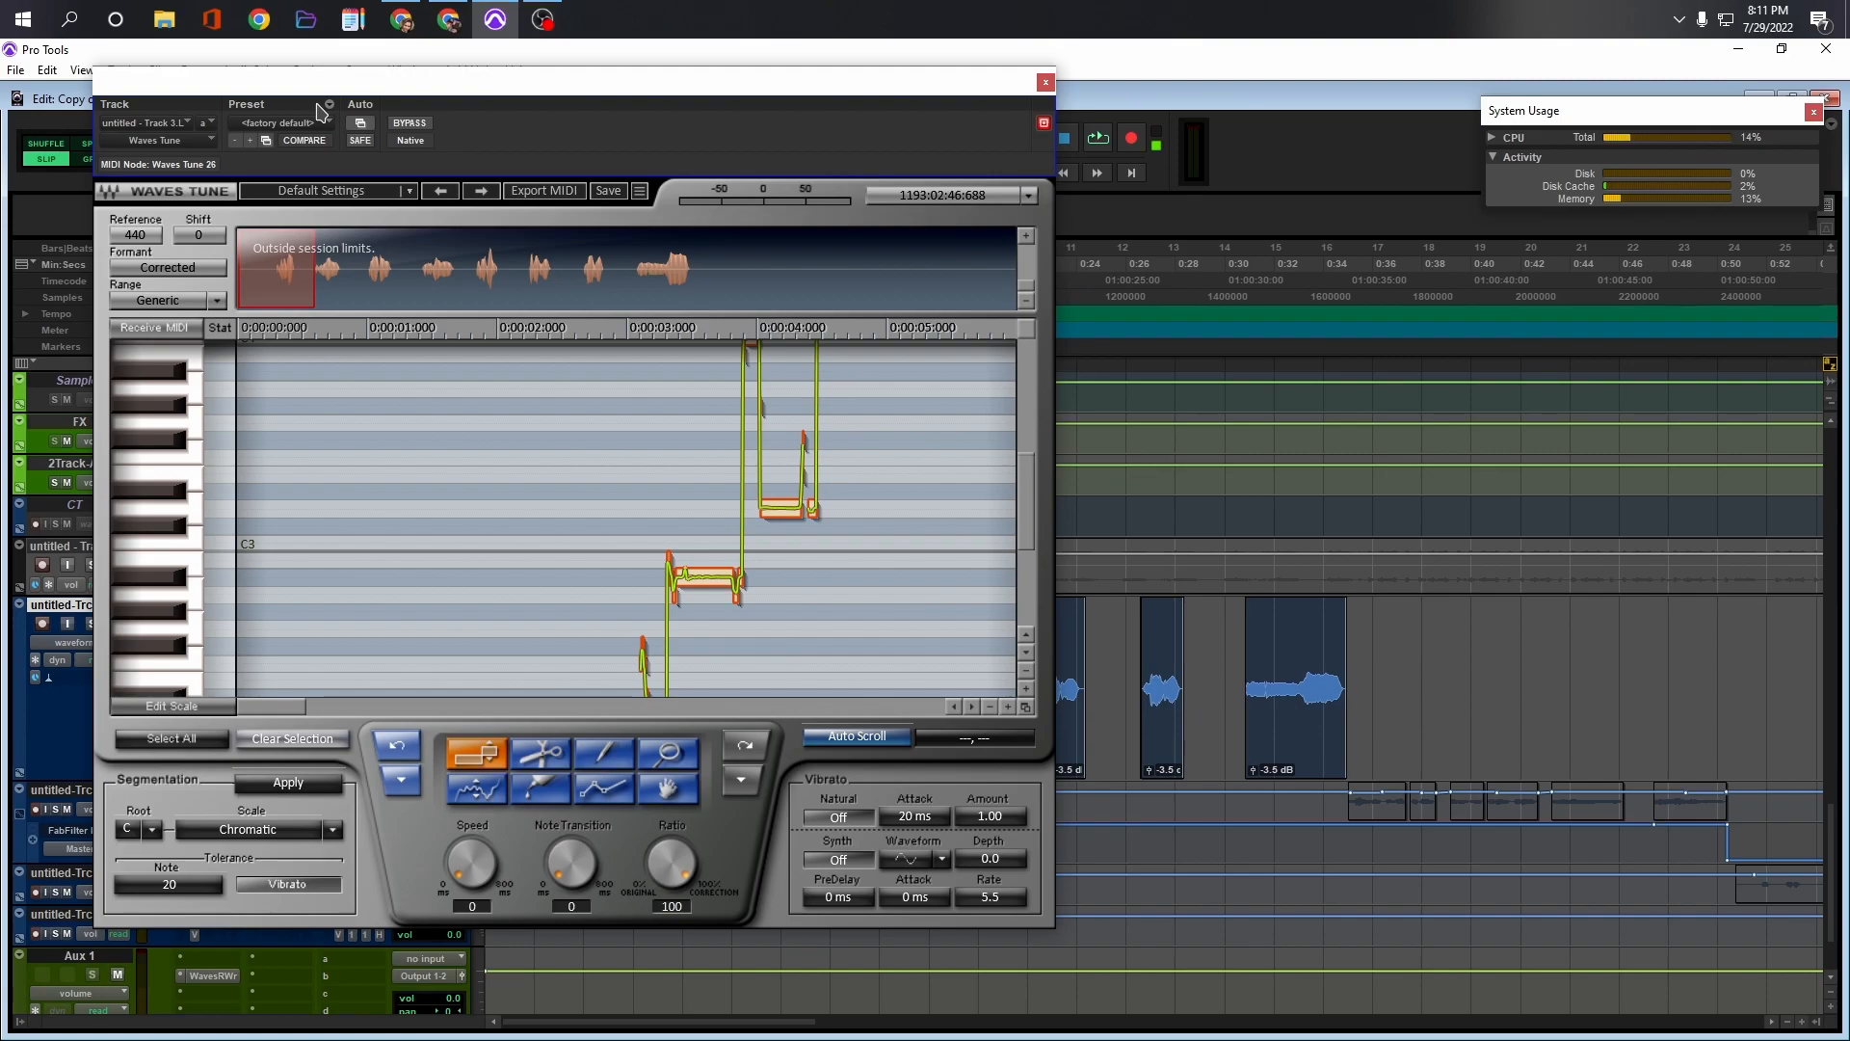
left_click(1044, 83)
scroll(236, 856, "down", 3)
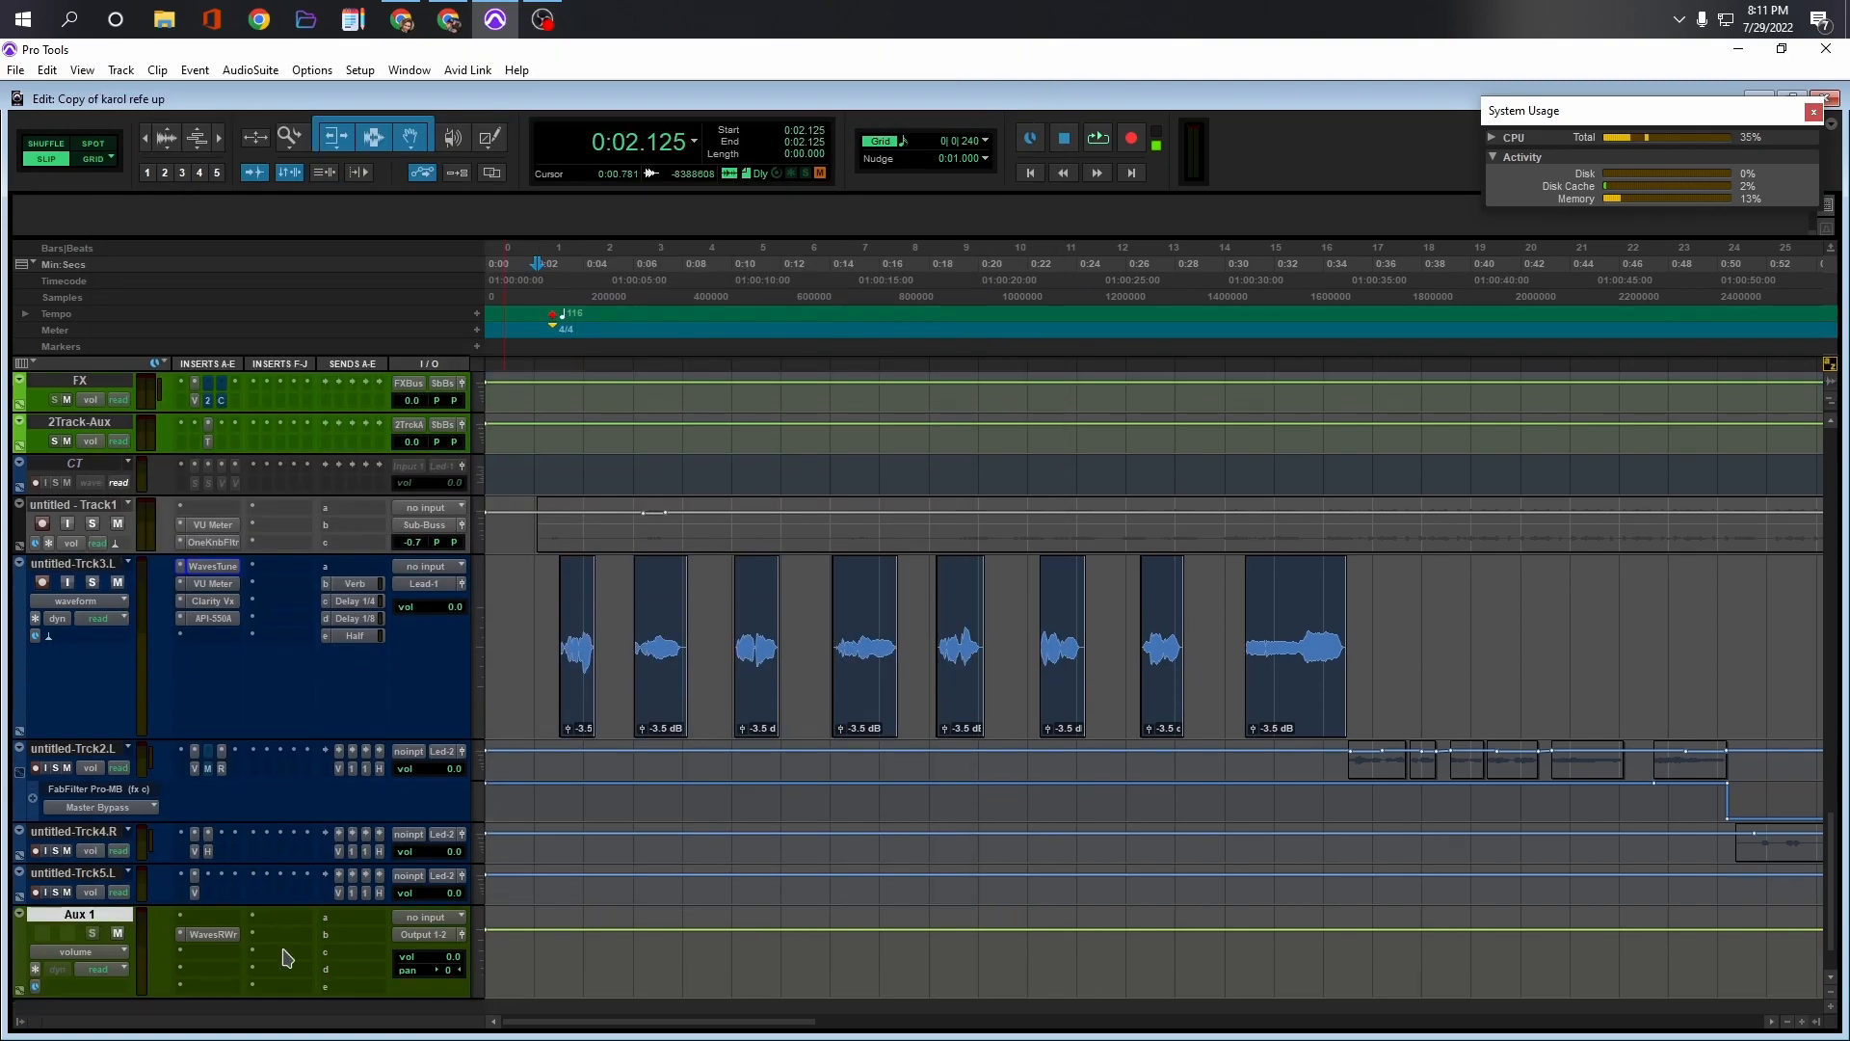
left_click(212, 854)
left_click_drag(338, 83, 805, 243)
left_click(985, 243)
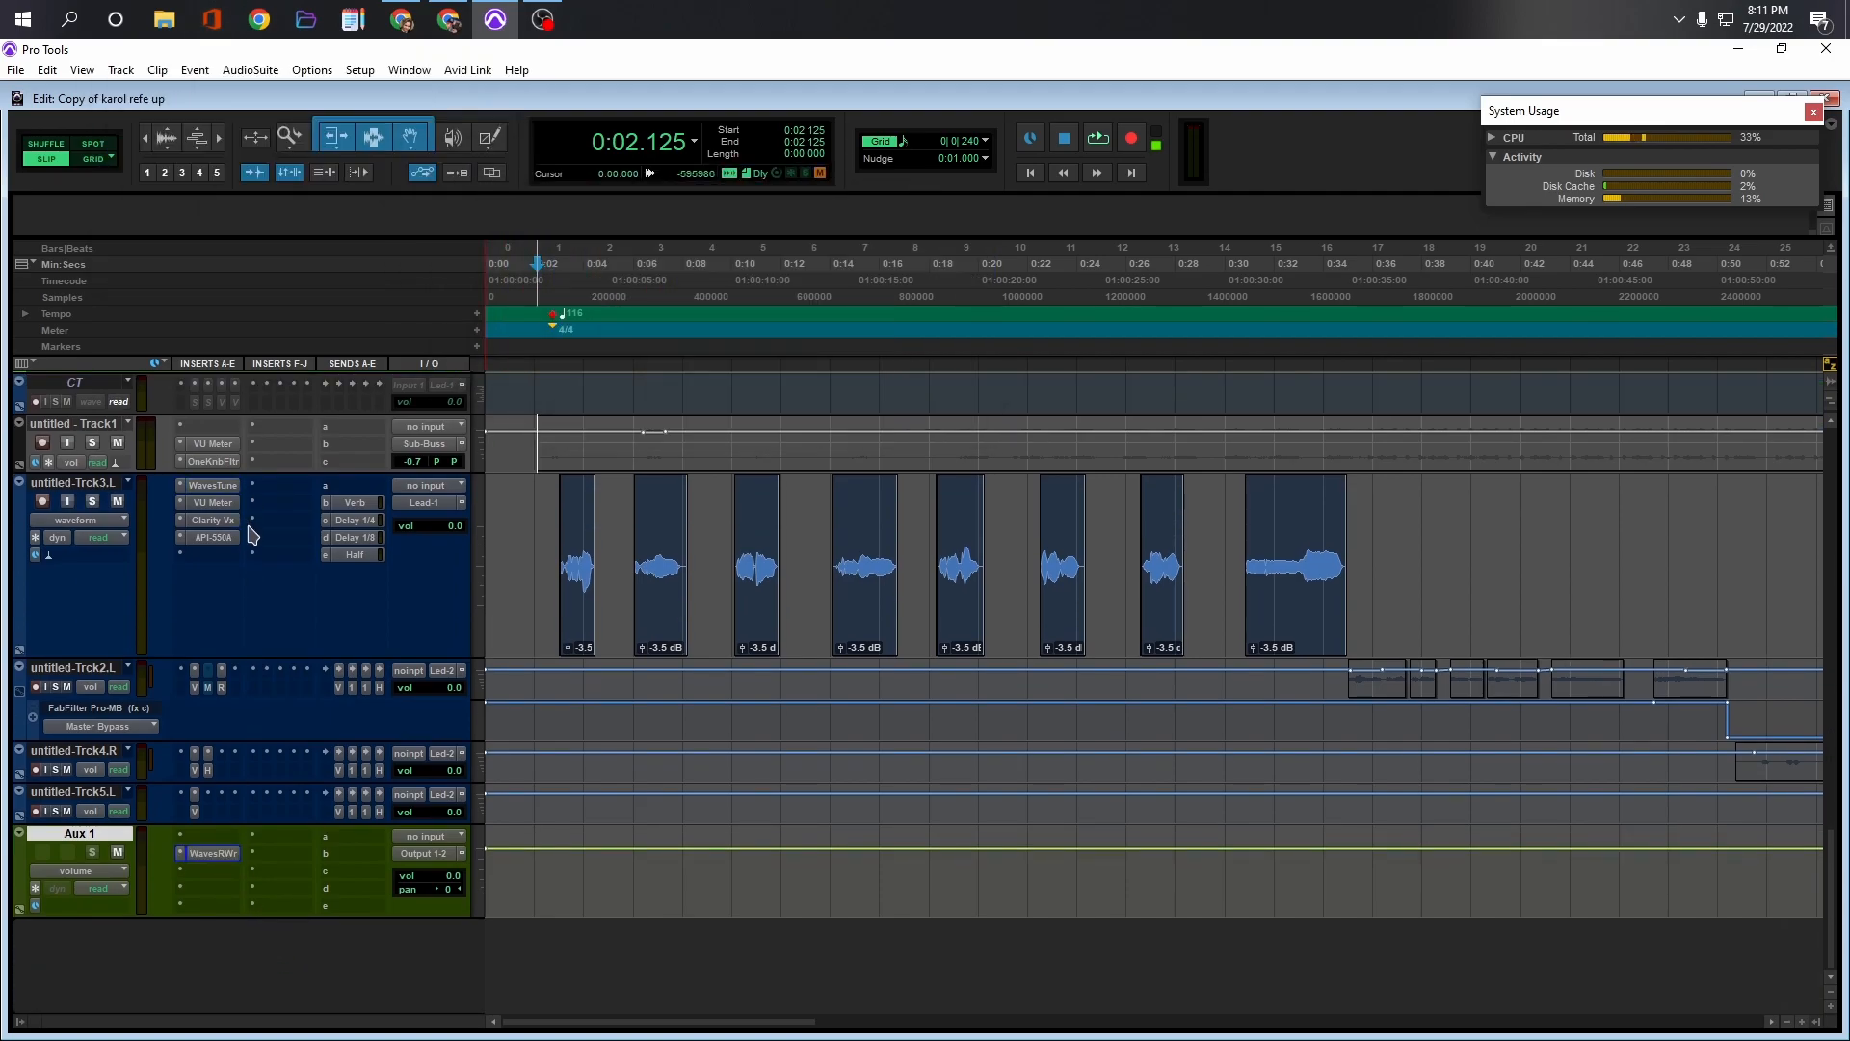
Reopen Waves Tune on untitled-Trck3.L, play the vocal to follow its detected pitch notes, and close the plug-in
left_click(212, 487)
key("space")
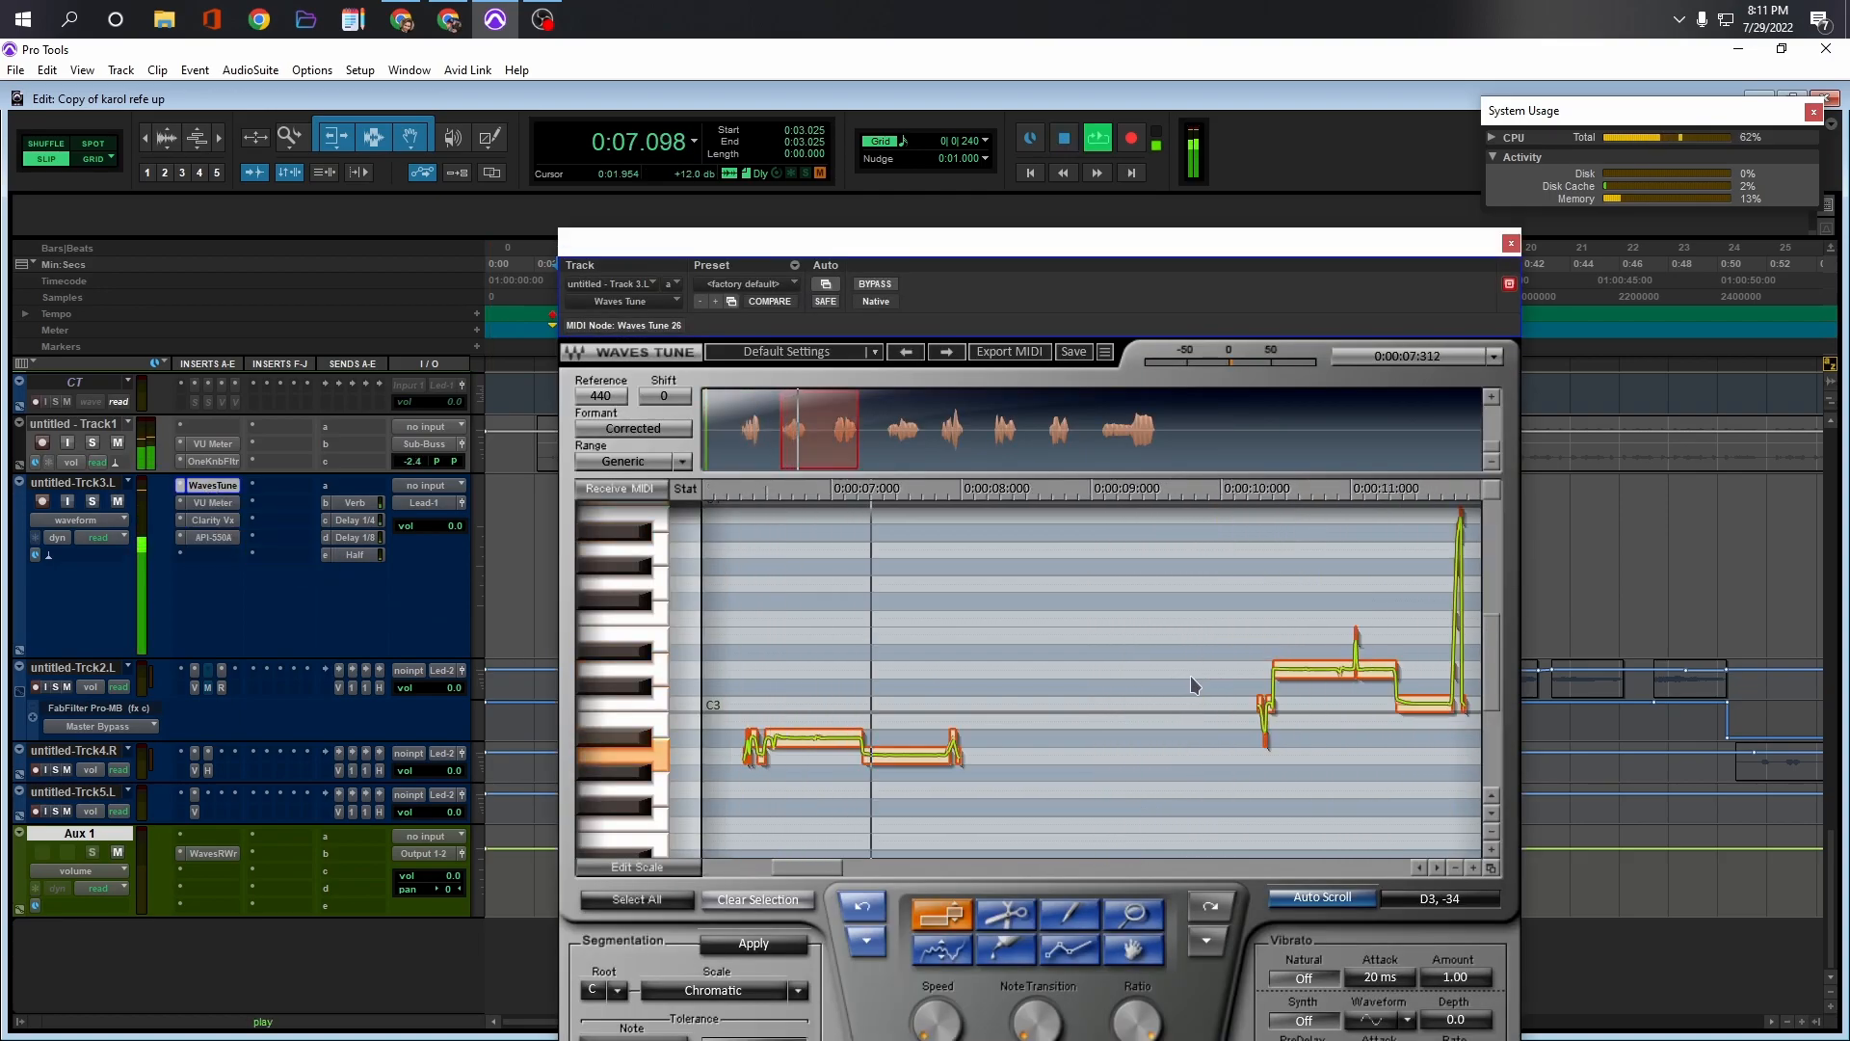
key("space")
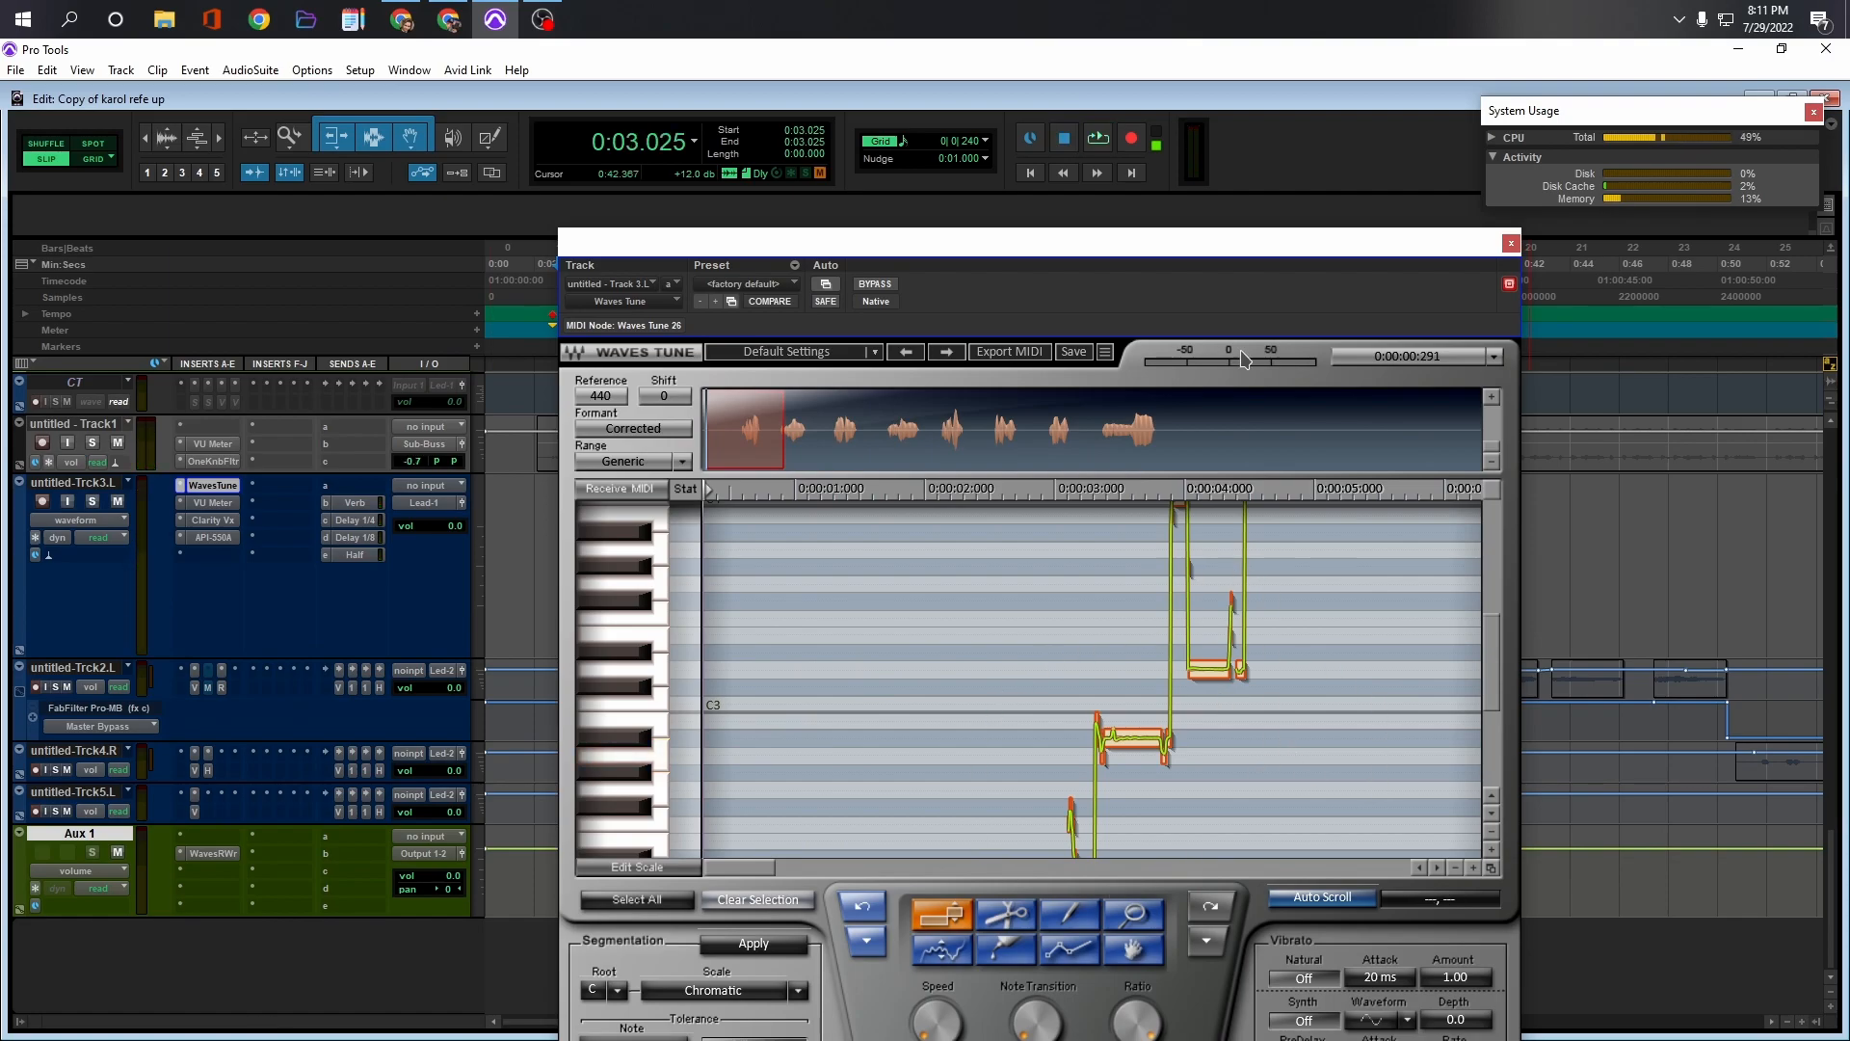
left_click(1508, 248)
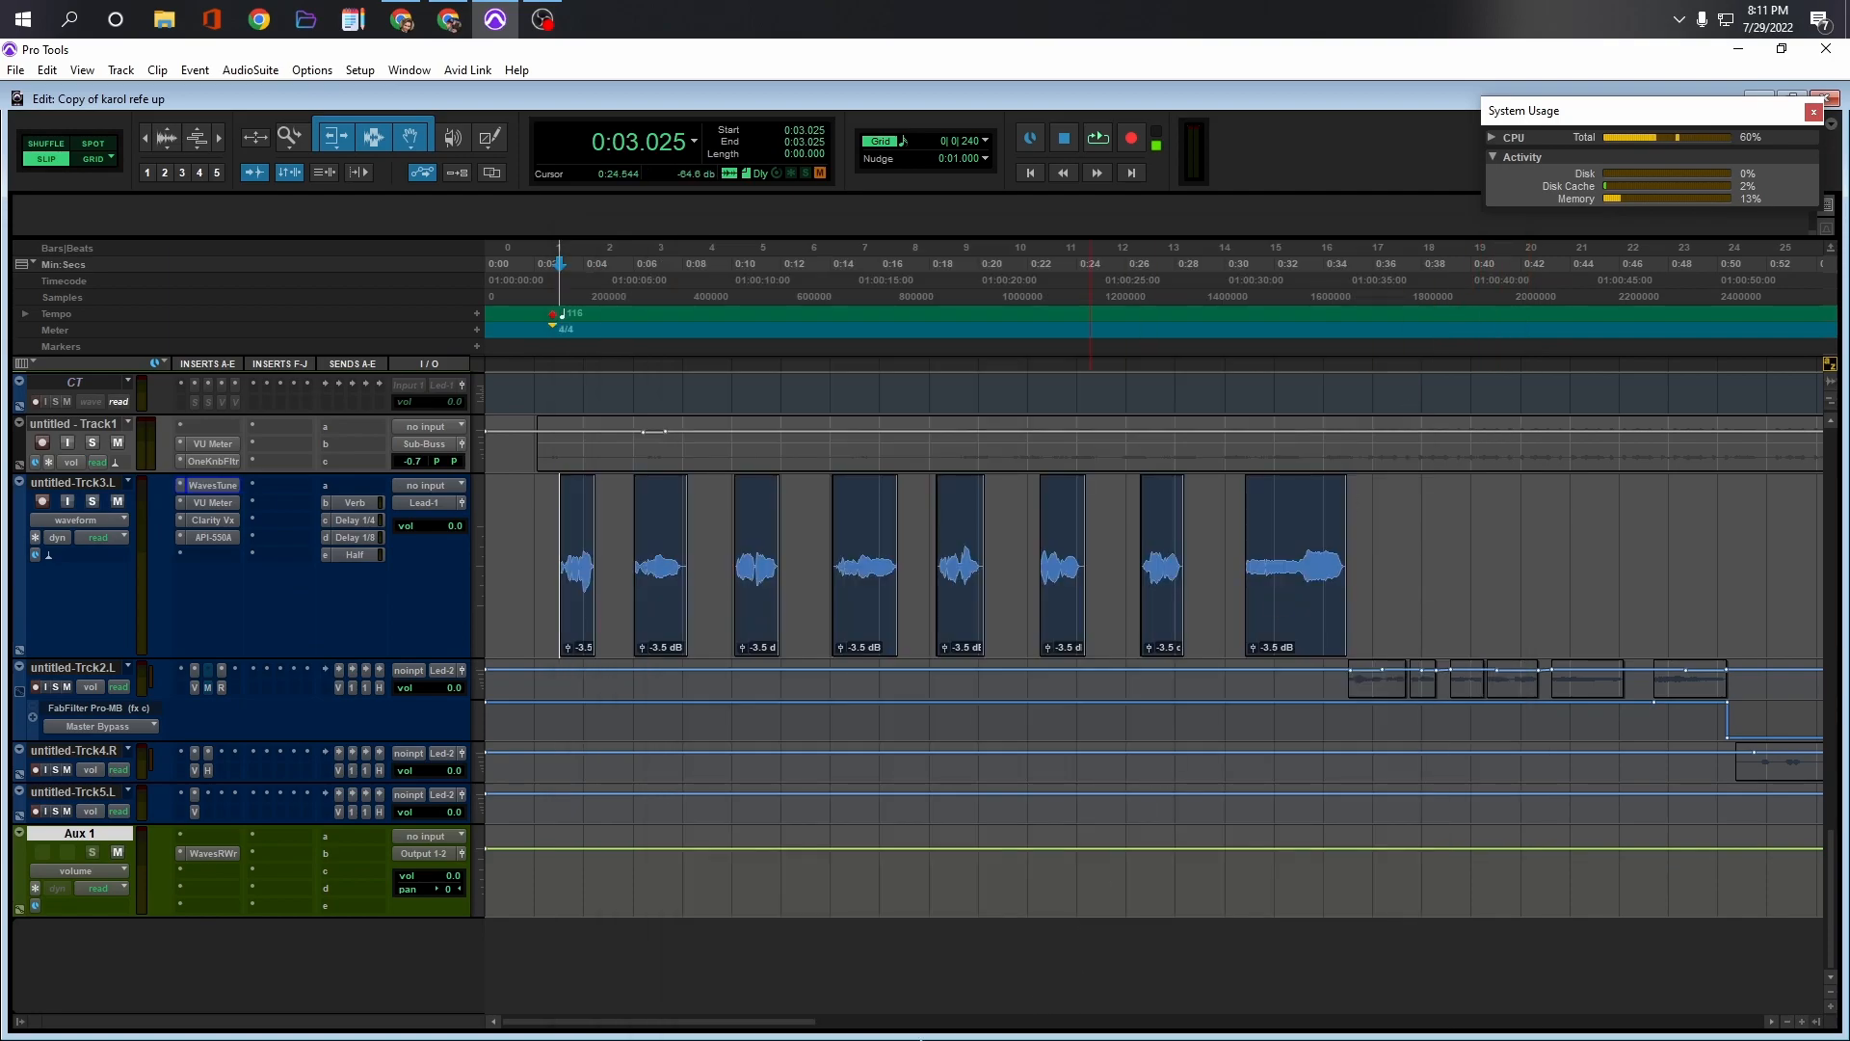
Locate to the start of the last vocal clip on untitled-Trck3.L and play it
left_click_drag(788, 1026, 838, 1024)
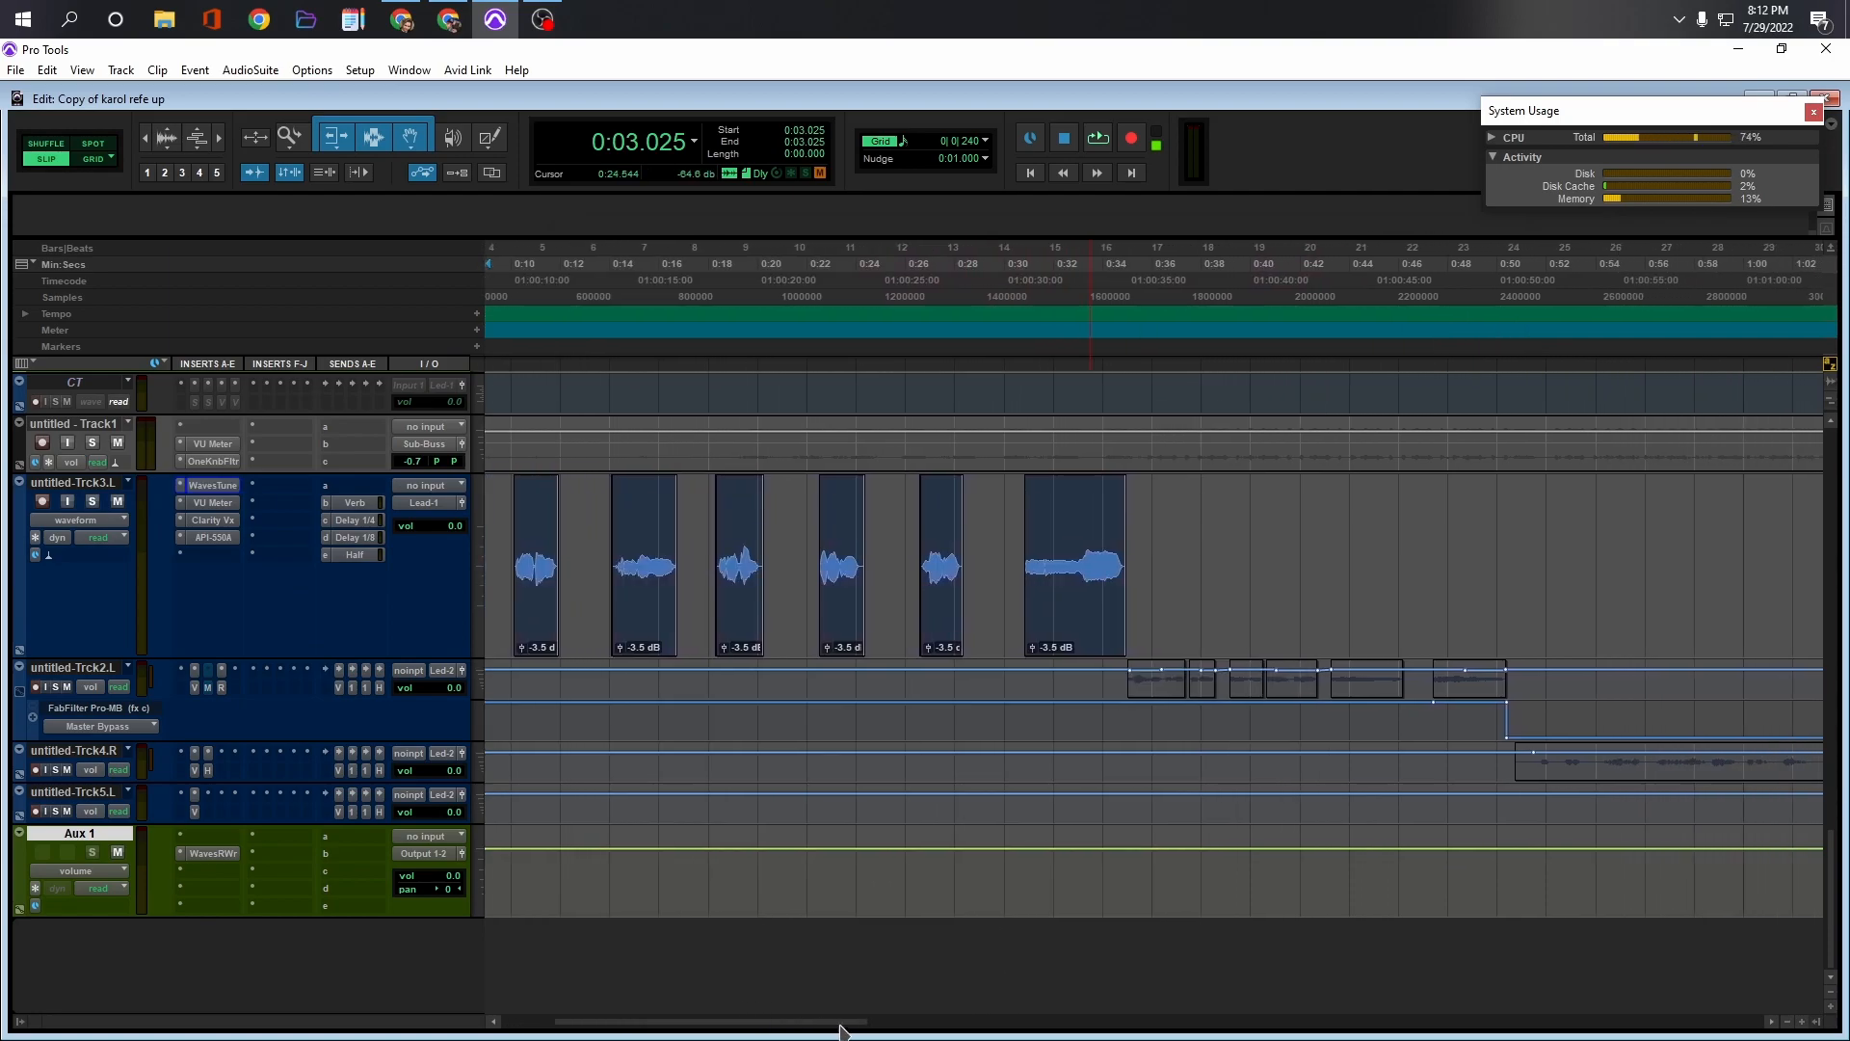
left_click(980, 549)
key("Tab")
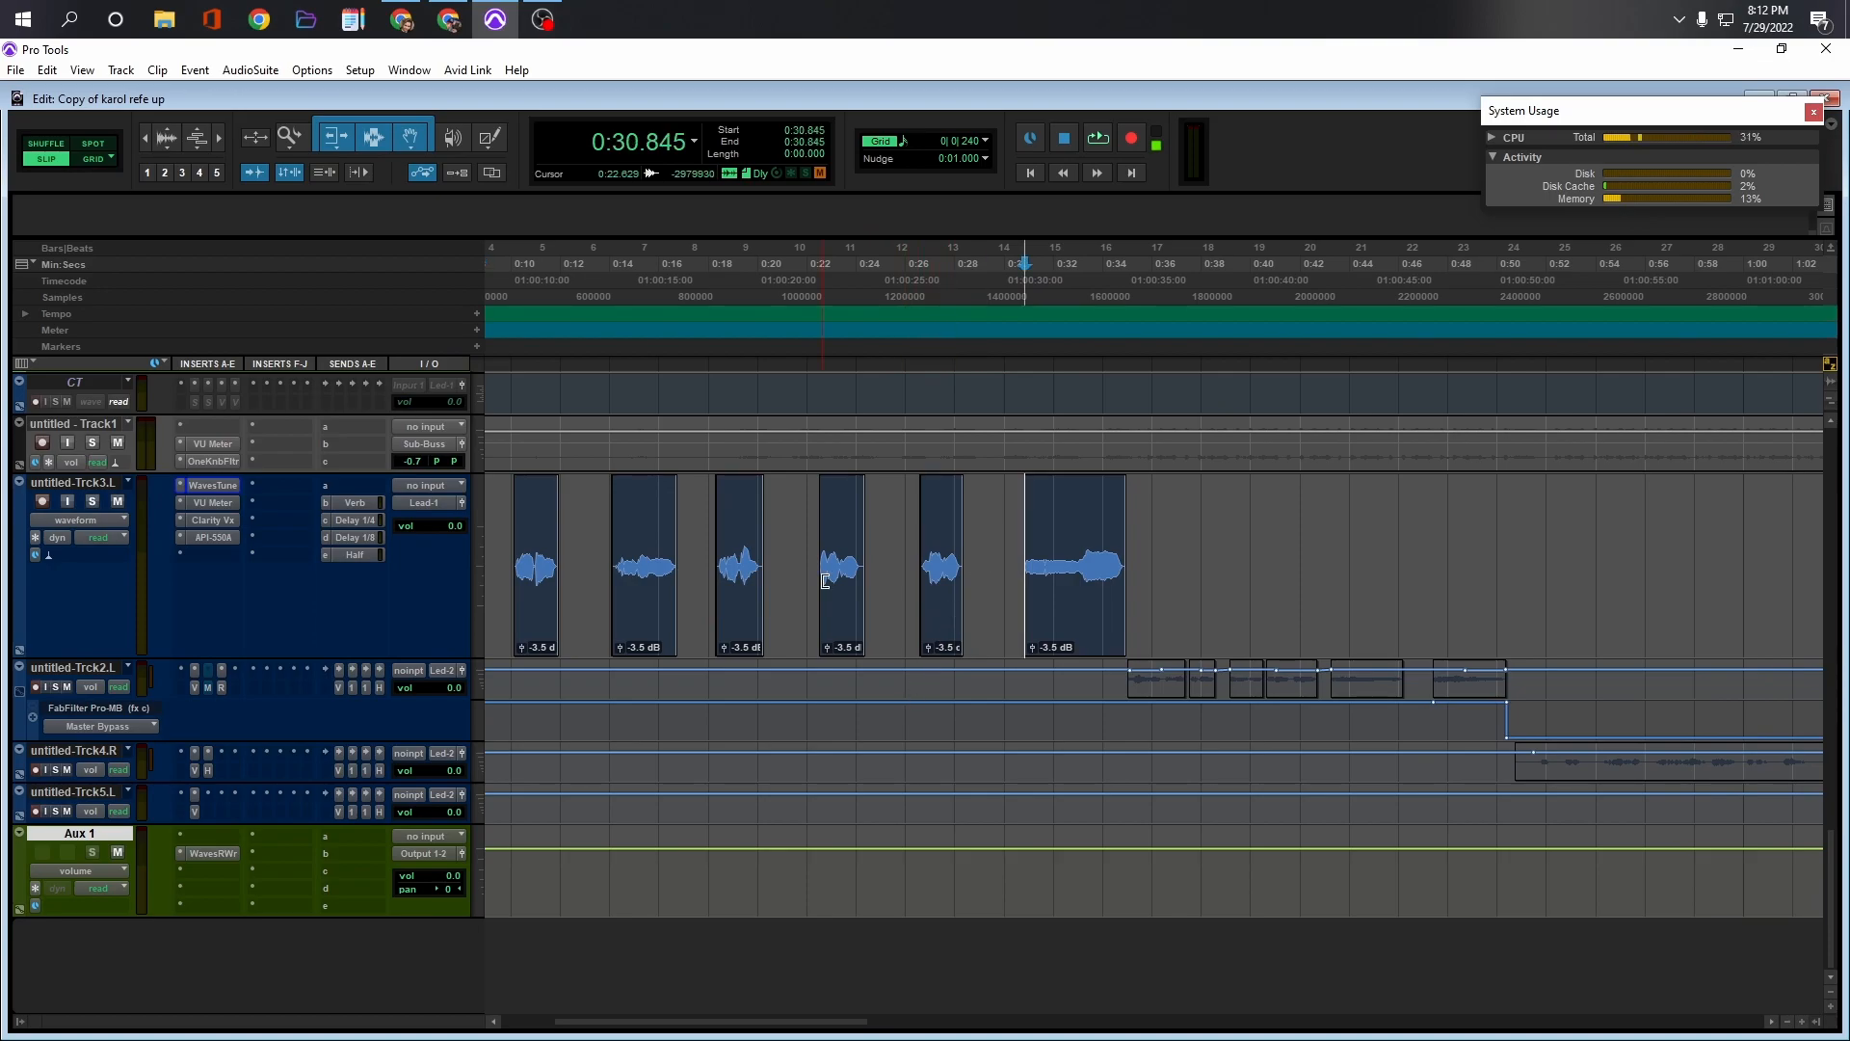
key("space")
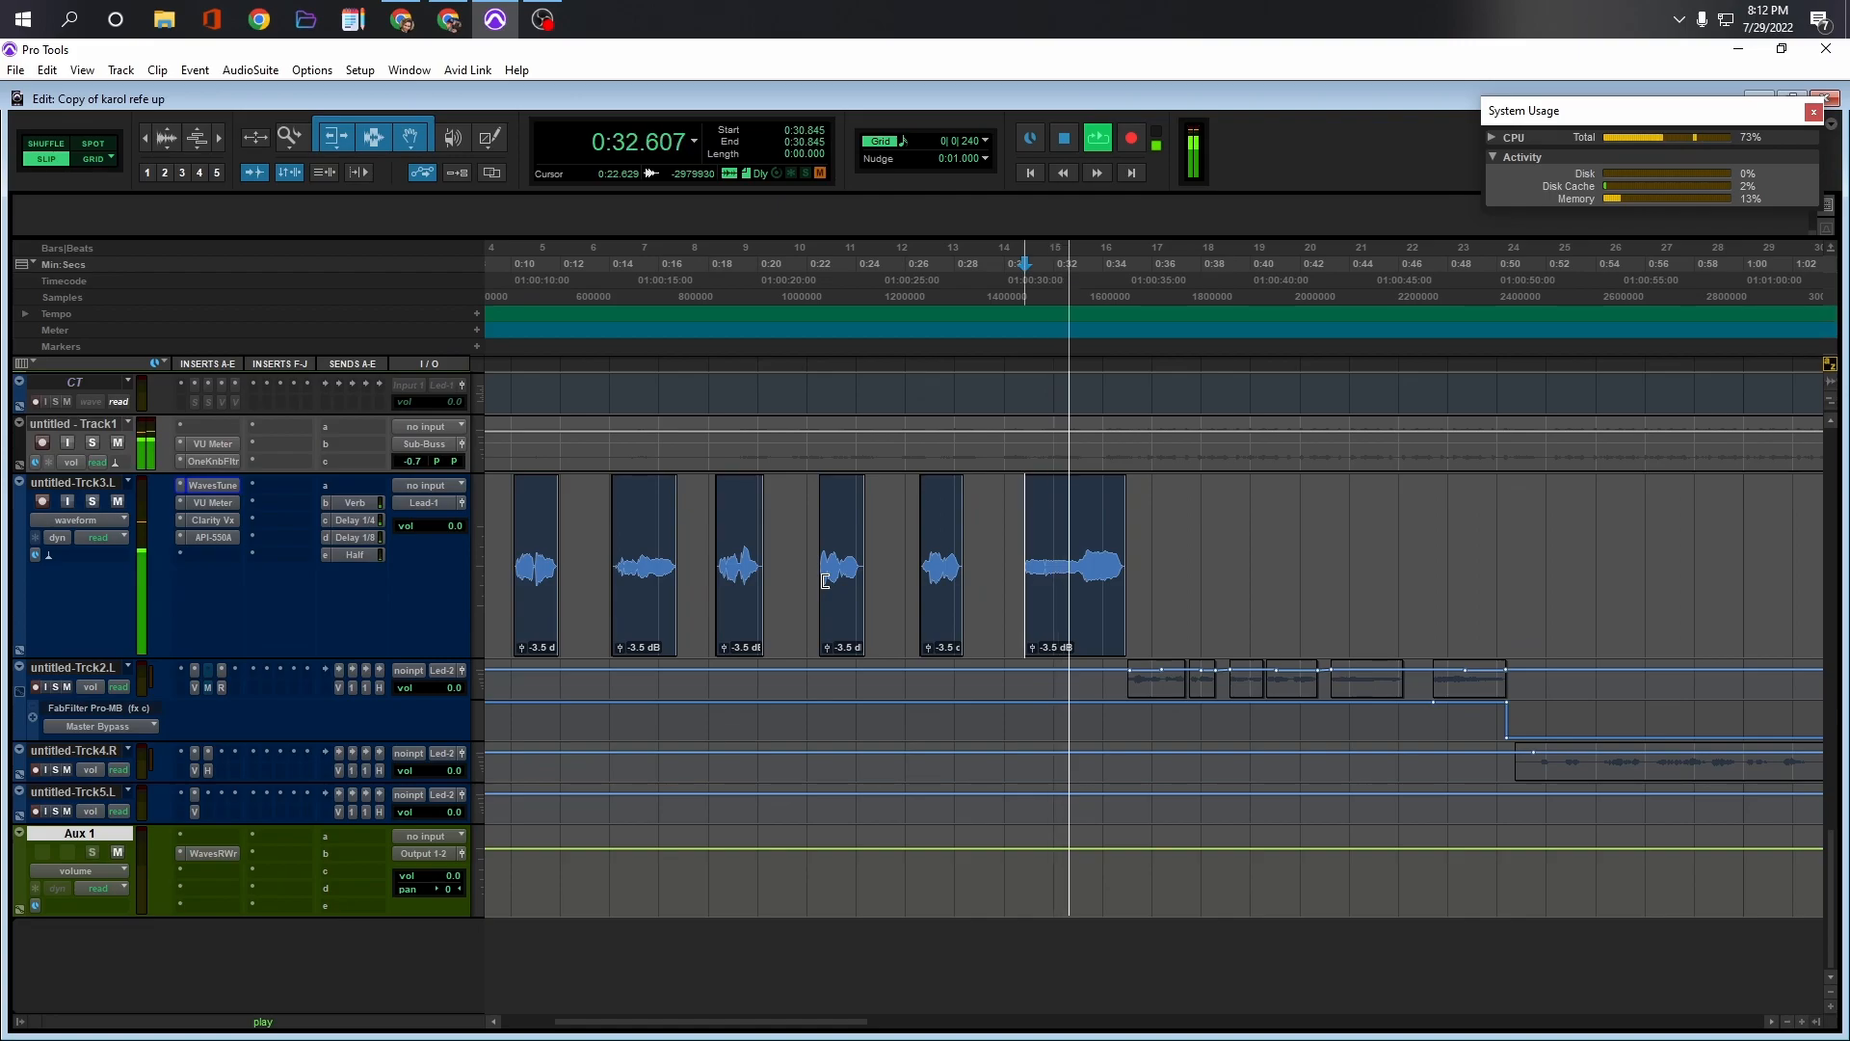
key("space")
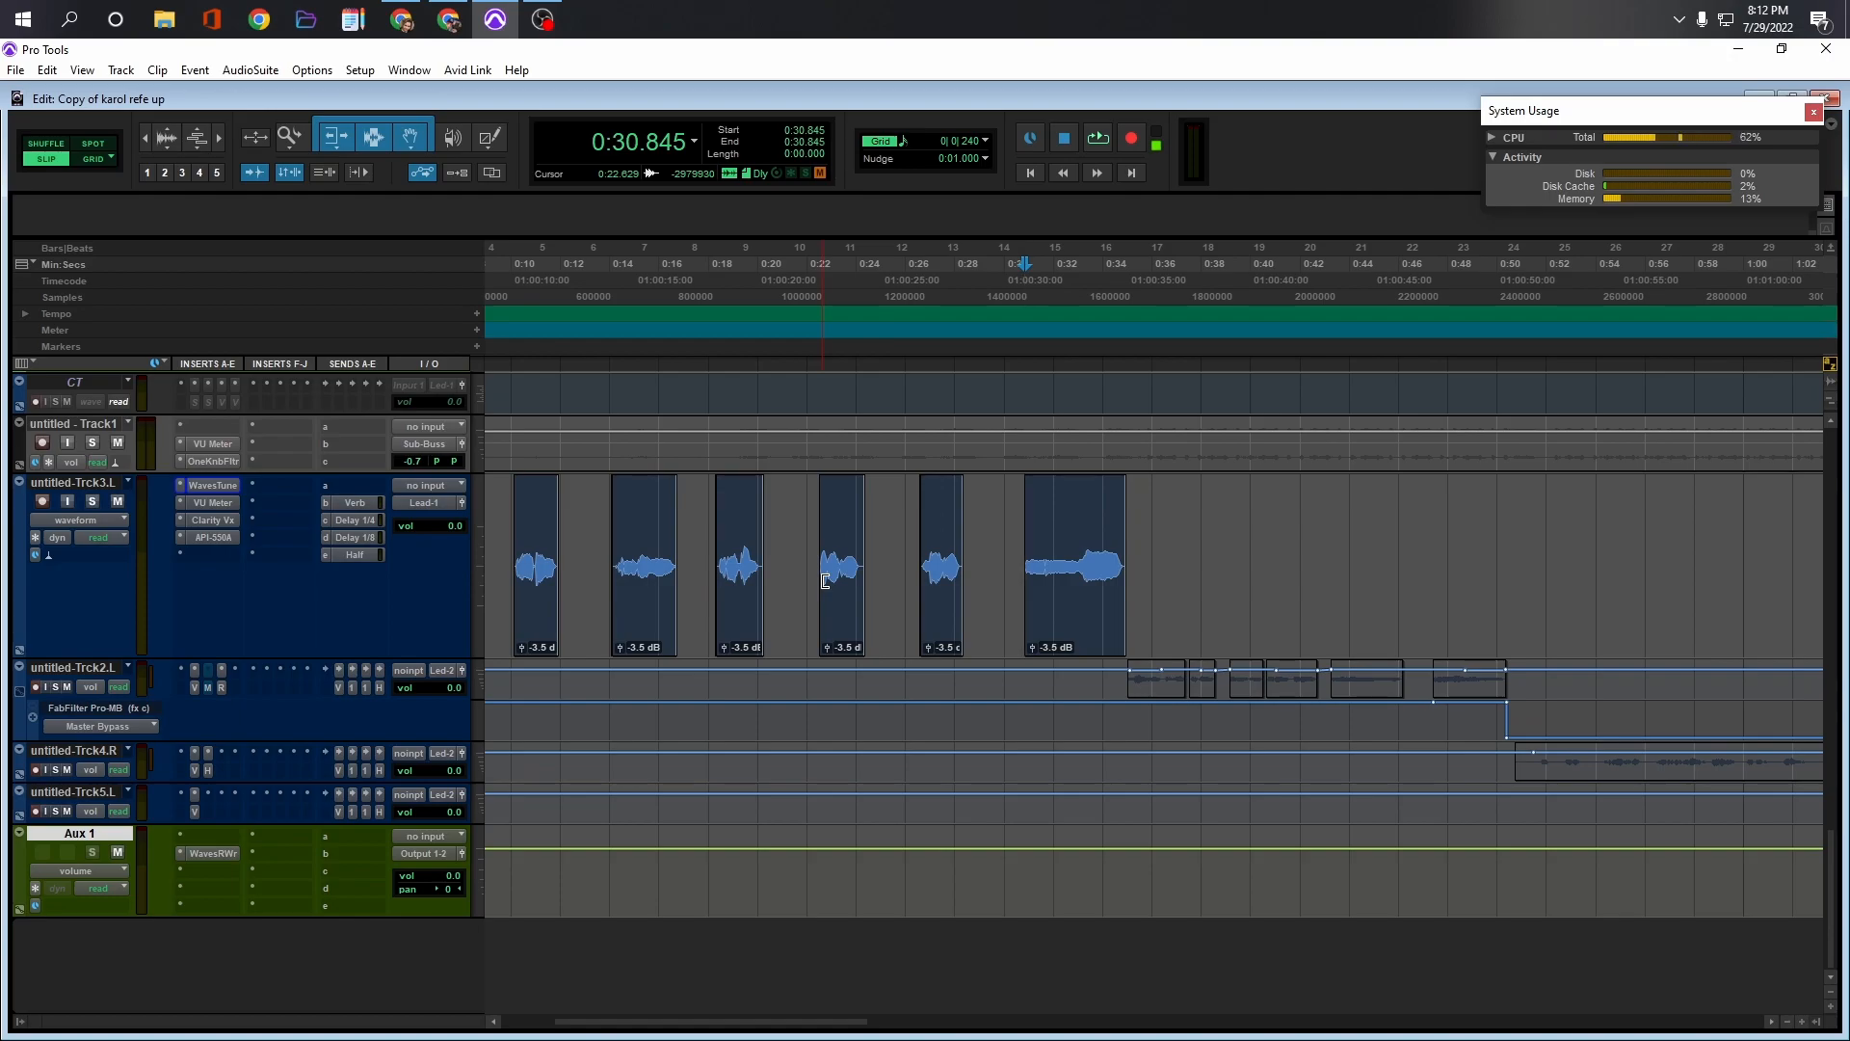
Open Waves Tune on untitled-Trck3.L for the last vocal clip and set its GUI size to 100%
key("F5")
left_click_drag(1213, 547, 921, 544)
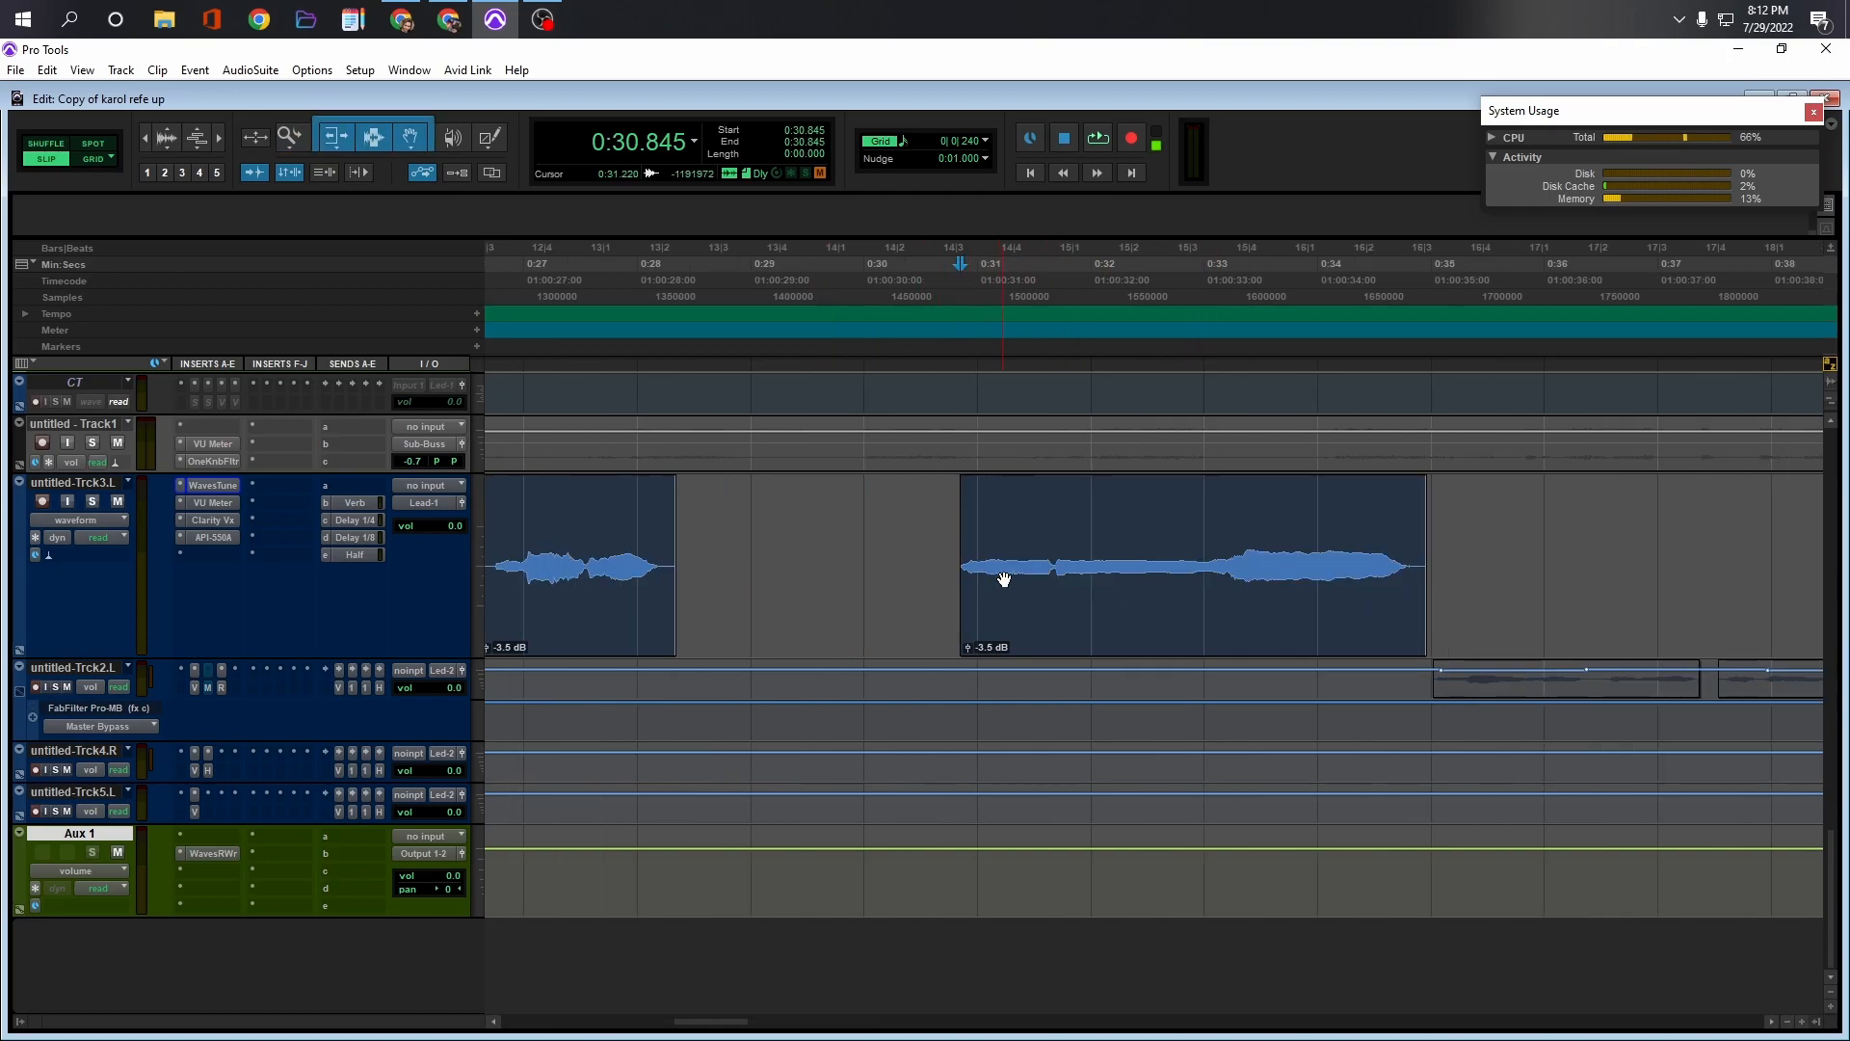
left_click(868, 528)
left_click(209, 485)
left_click_drag(959, 279, 485, 139)
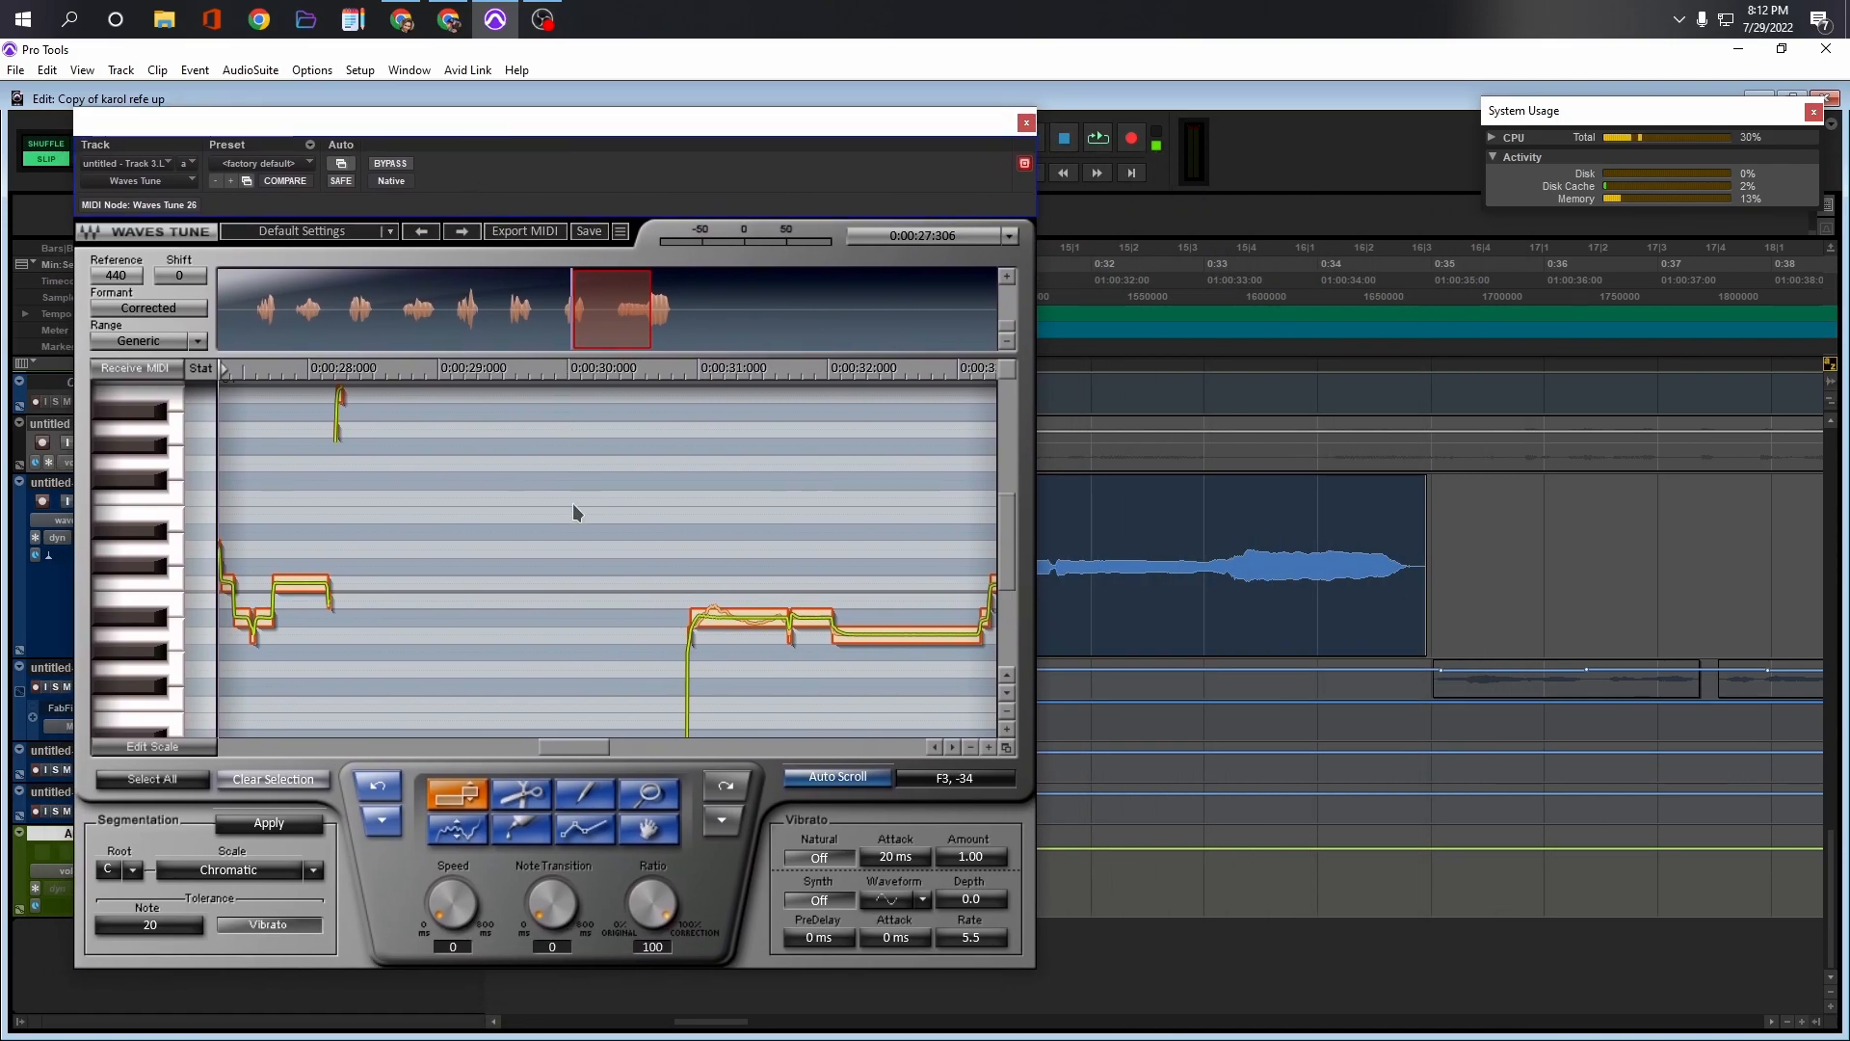
left_click(620, 232)
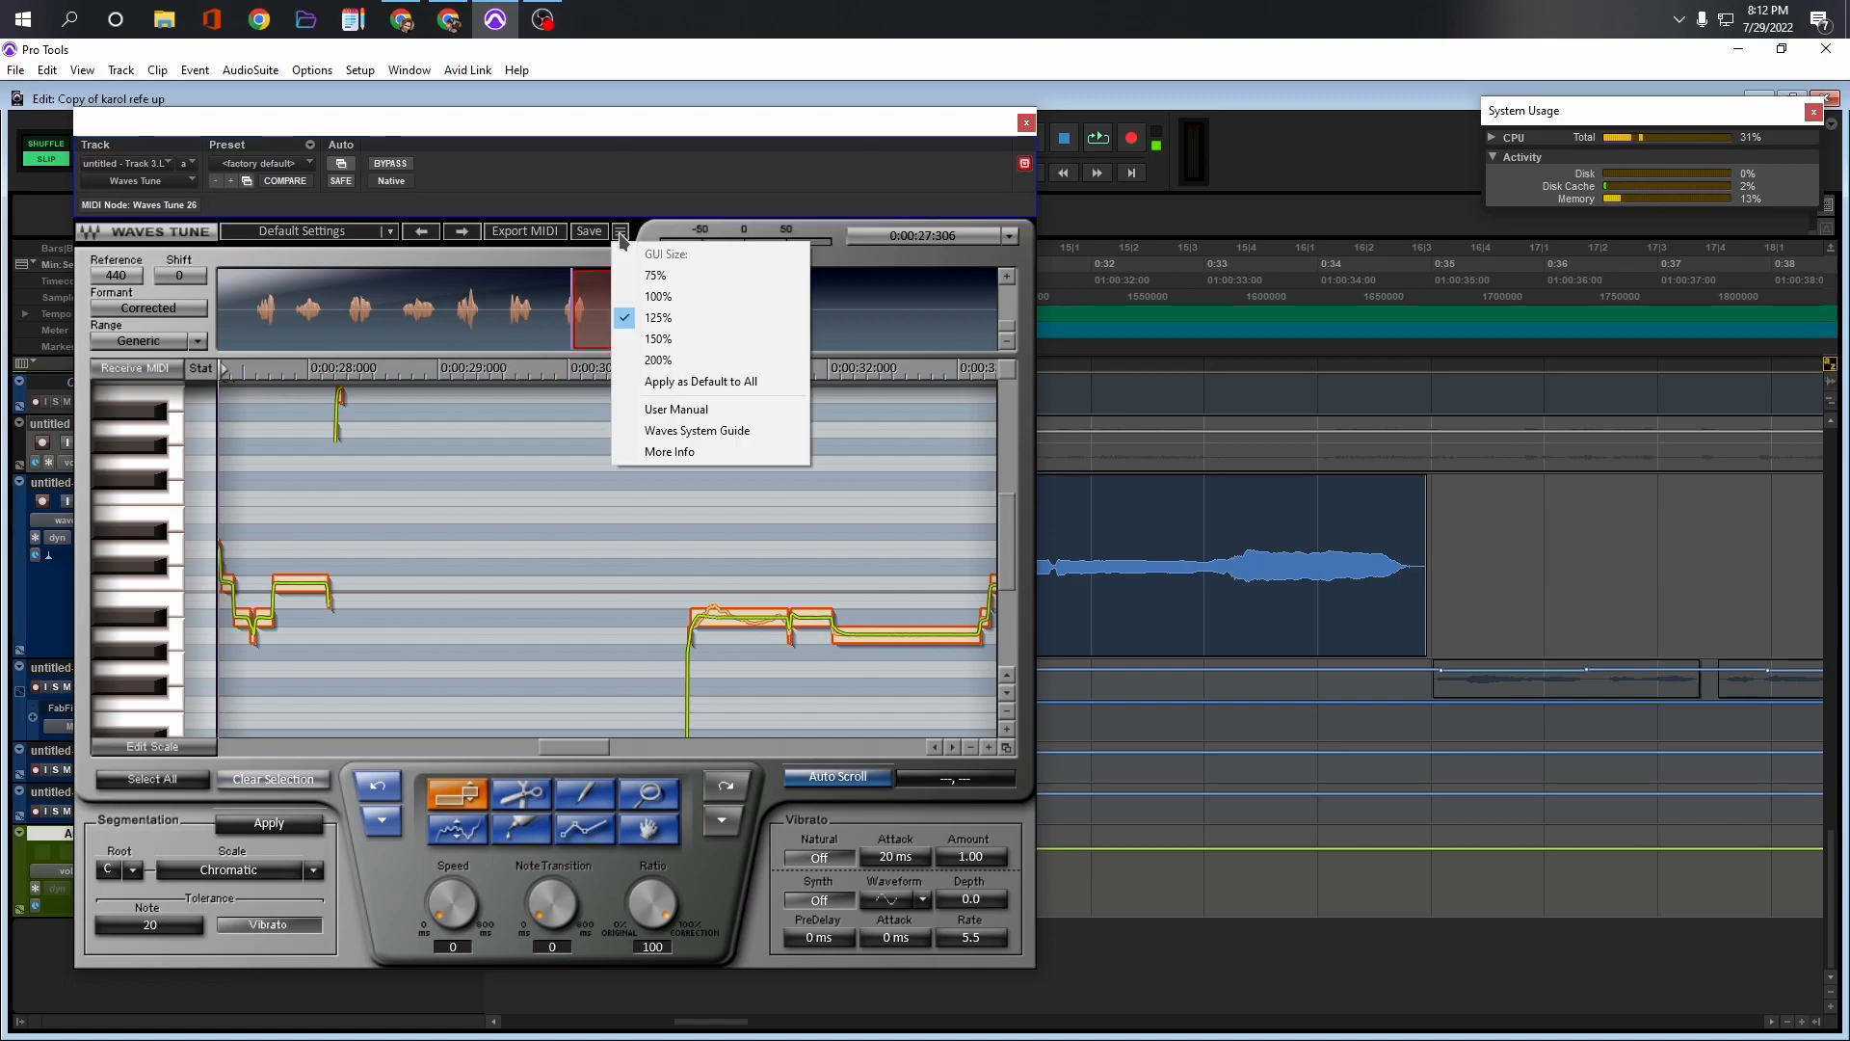
left_click(718, 307)
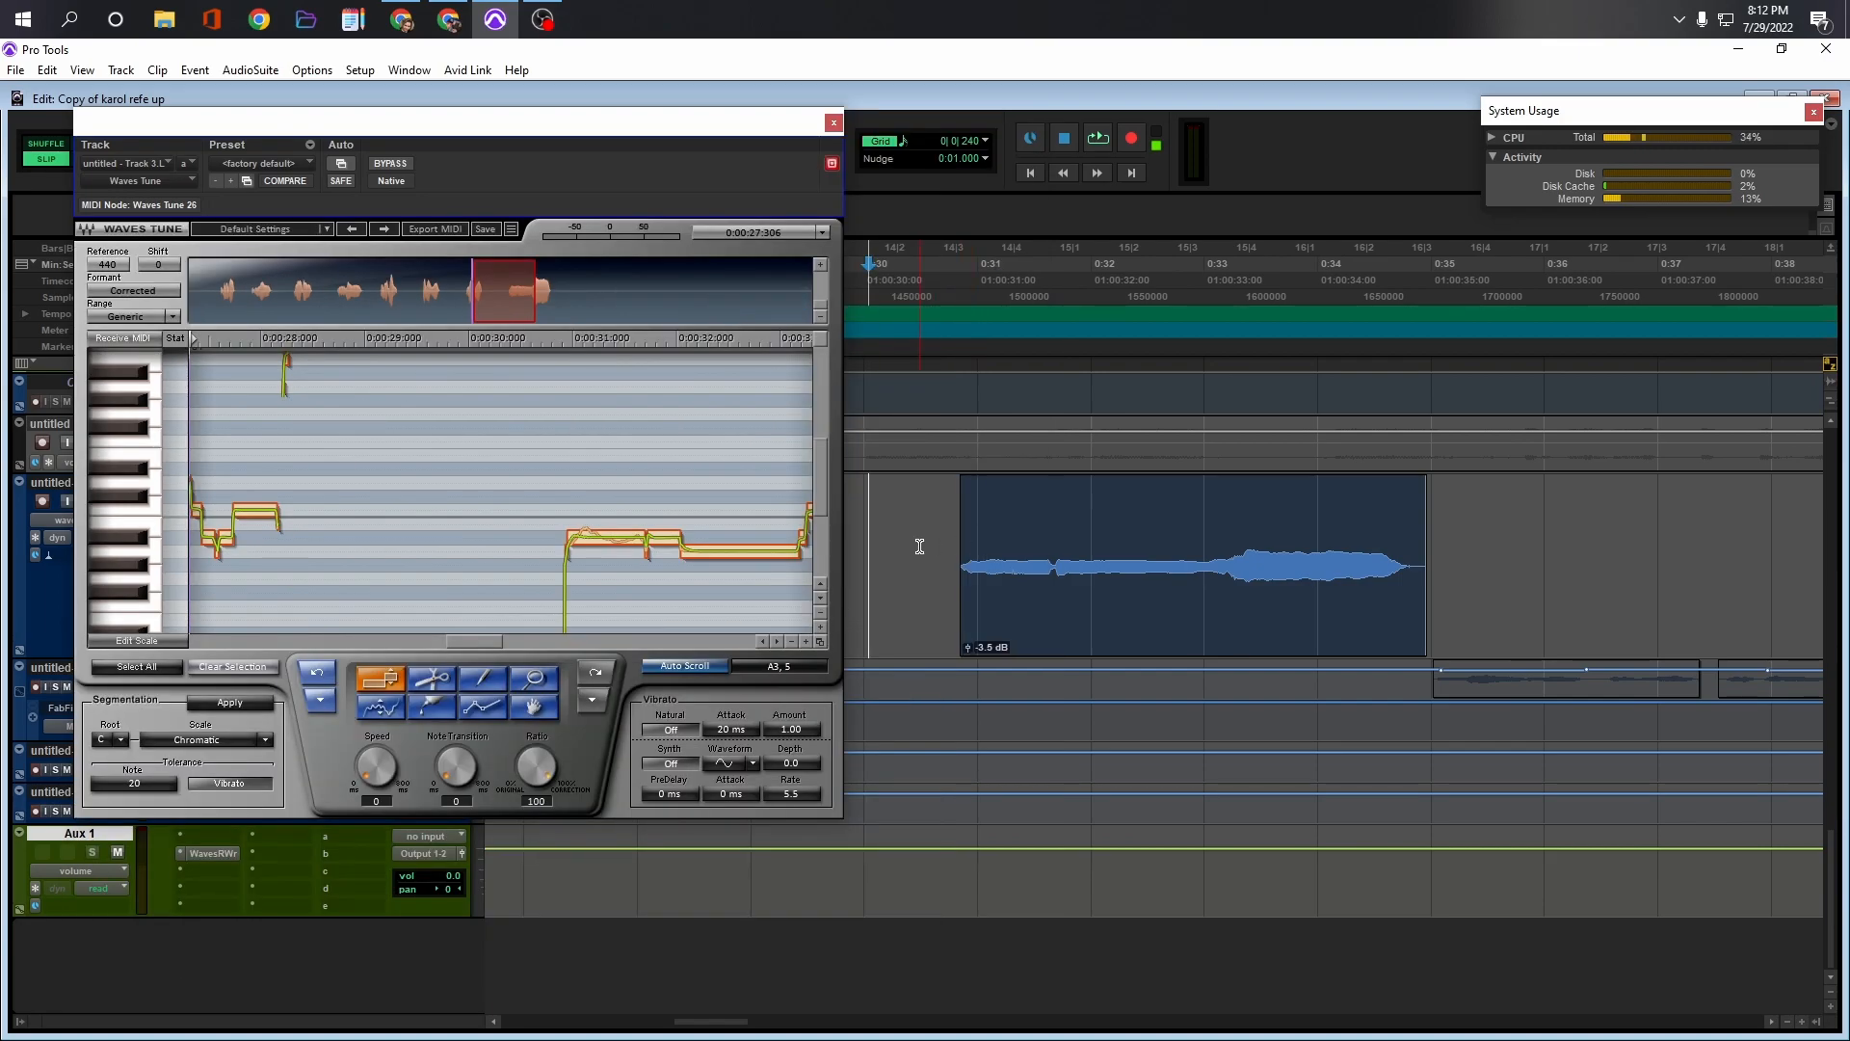
Play the last vocal clip with Waves Tune active and again with it bypassed
key("space")
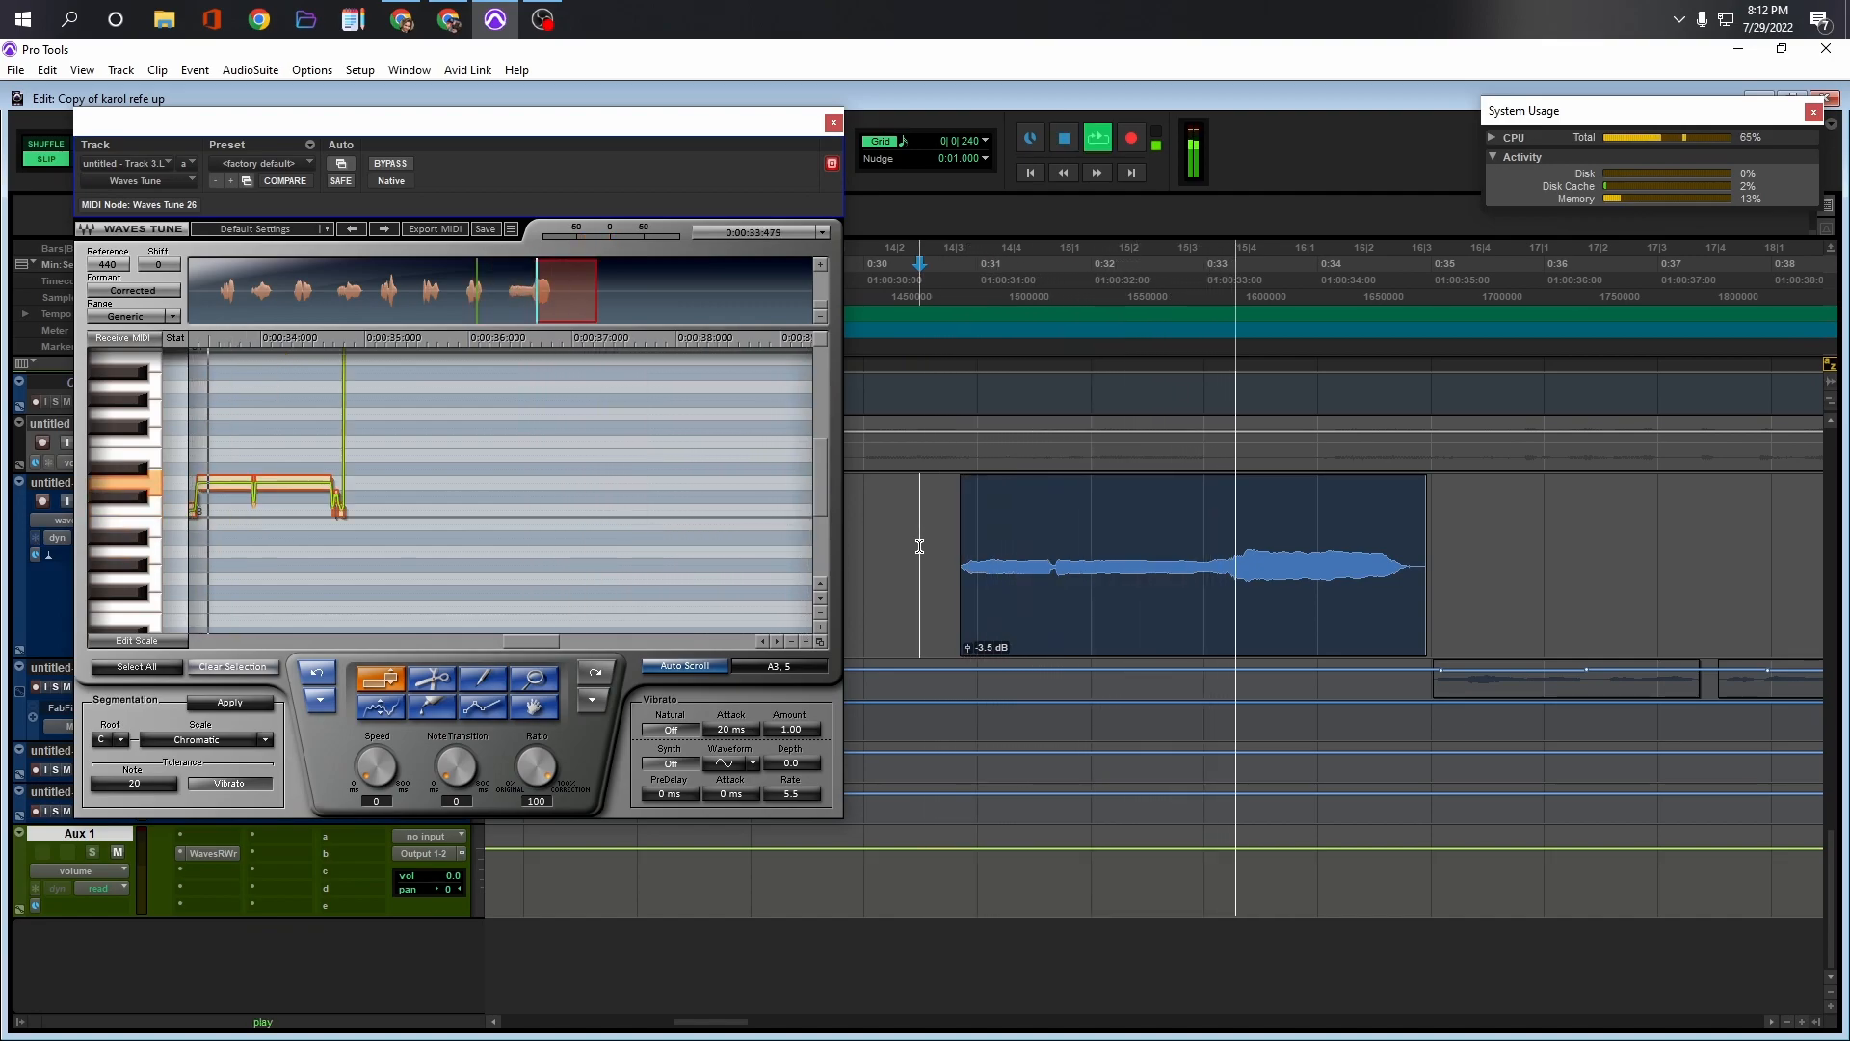
key("space")
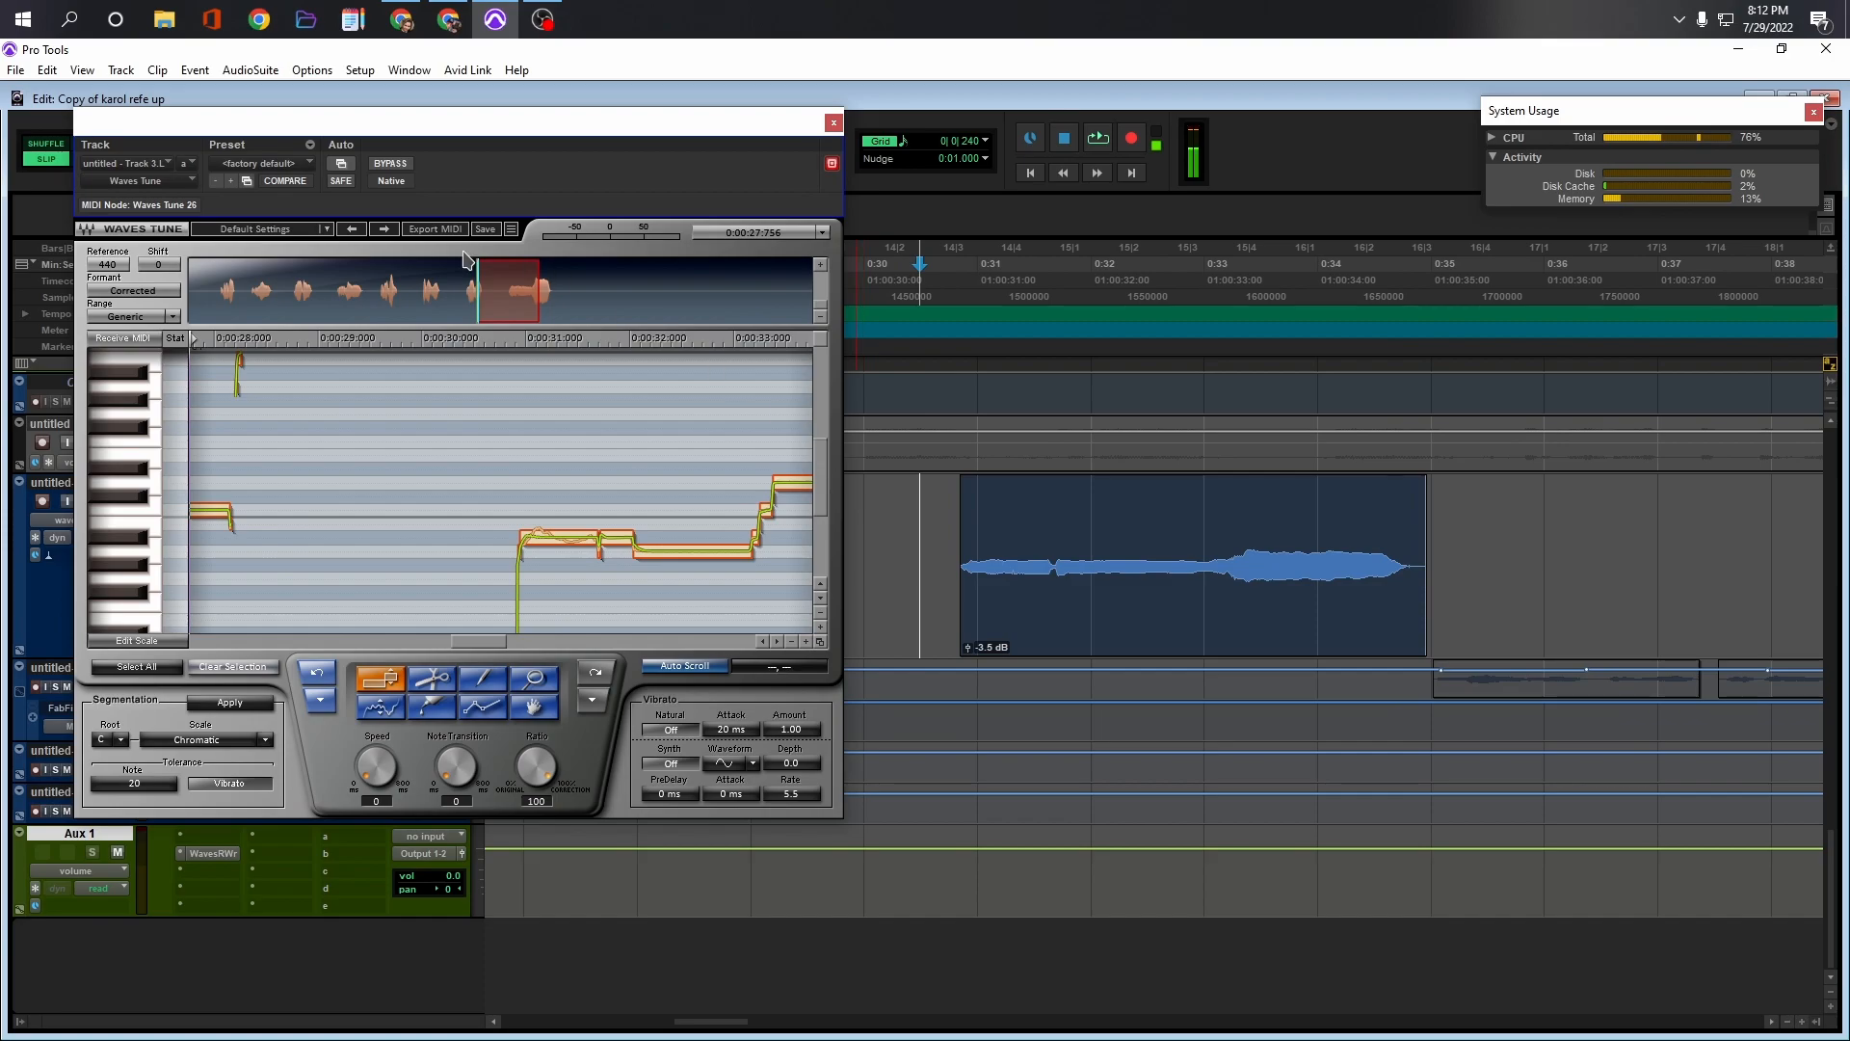
left_click(386, 164)
key("space")
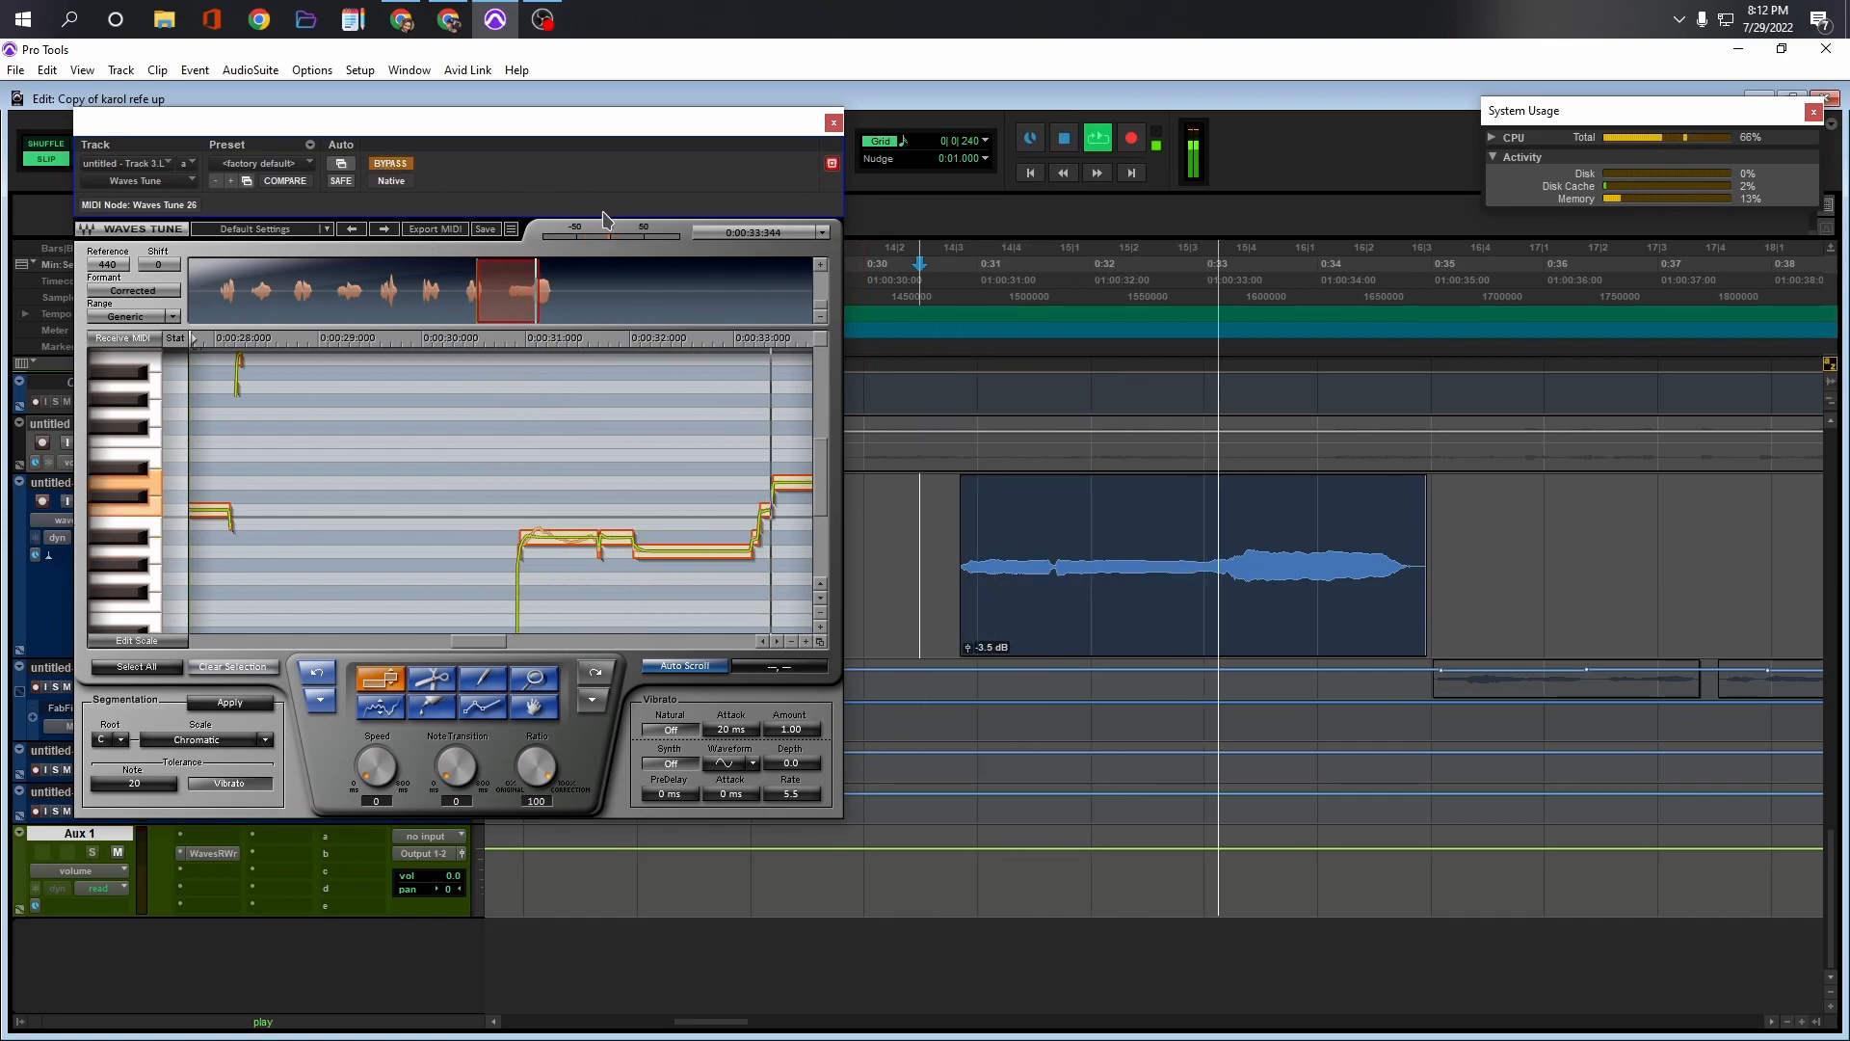
key("space")
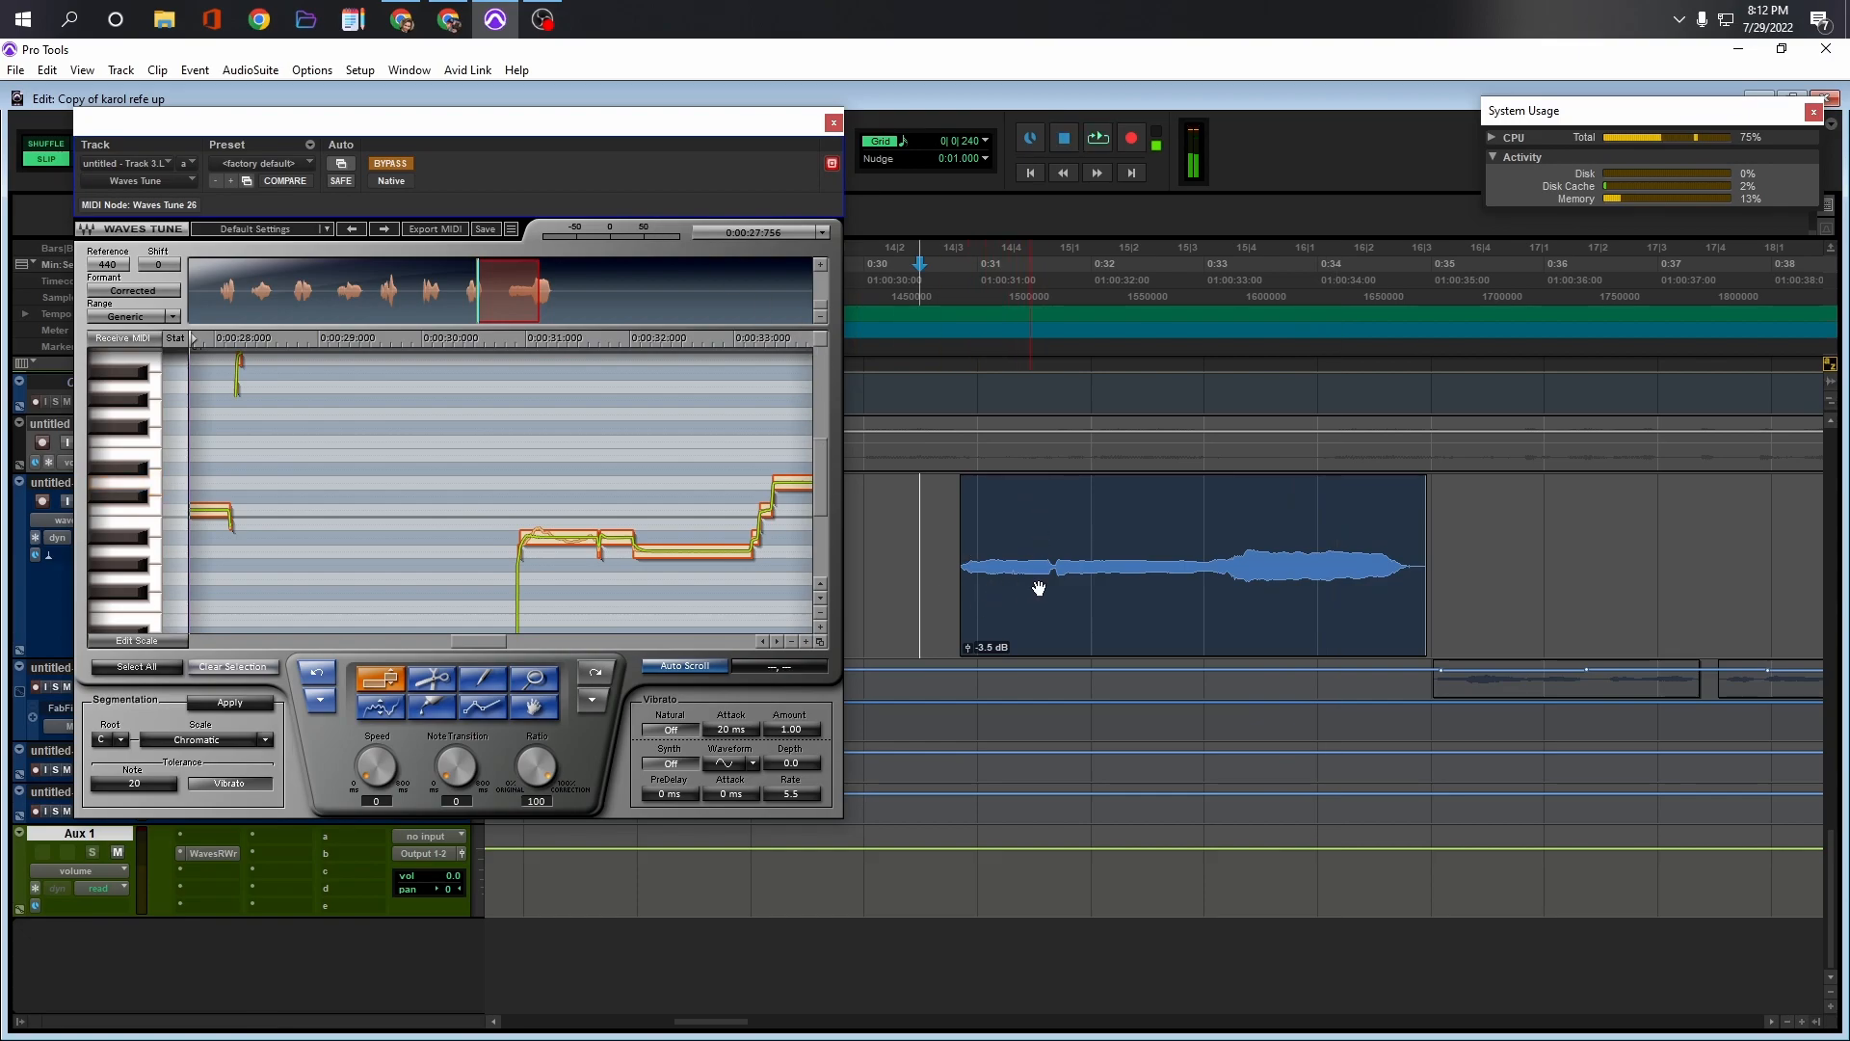
Re-enable Waves Tune and replay the last clip, and bypass it once more for a second comparison
left_click(397, 170)
key("space")
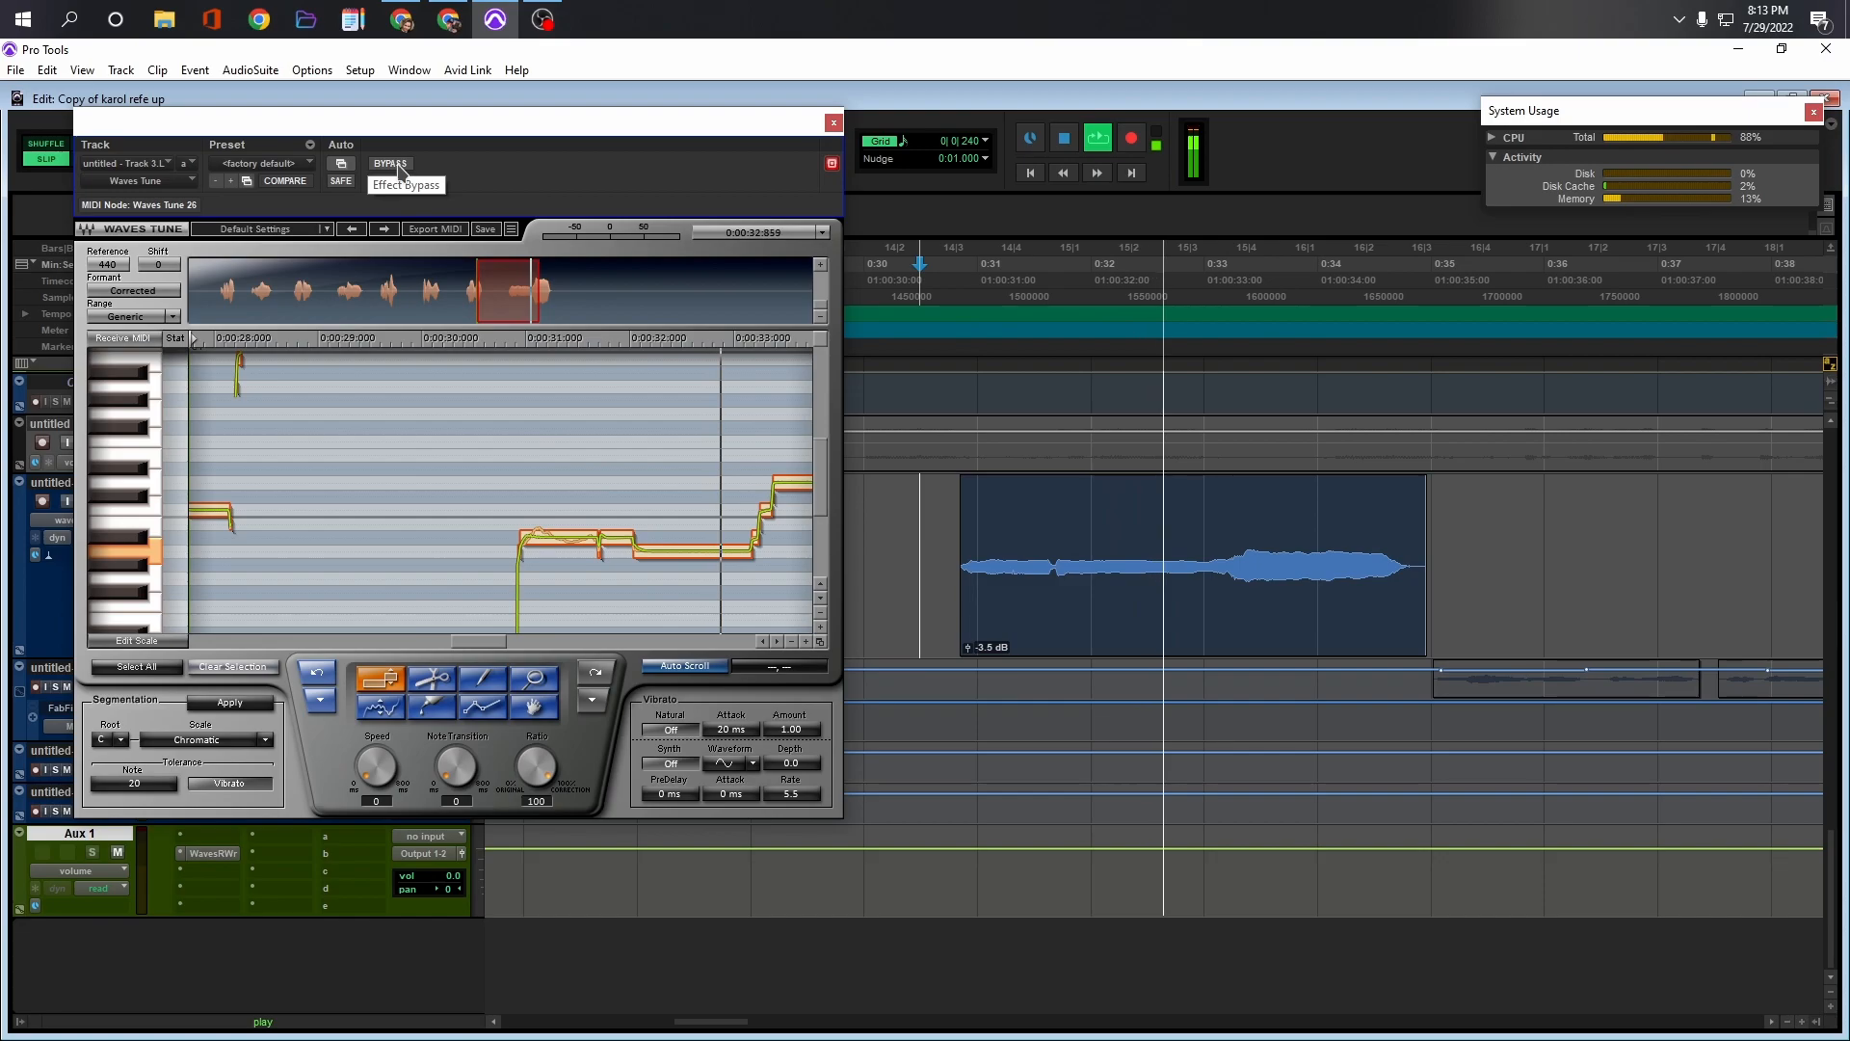
left_click(397, 170)
key("space")
key("space")
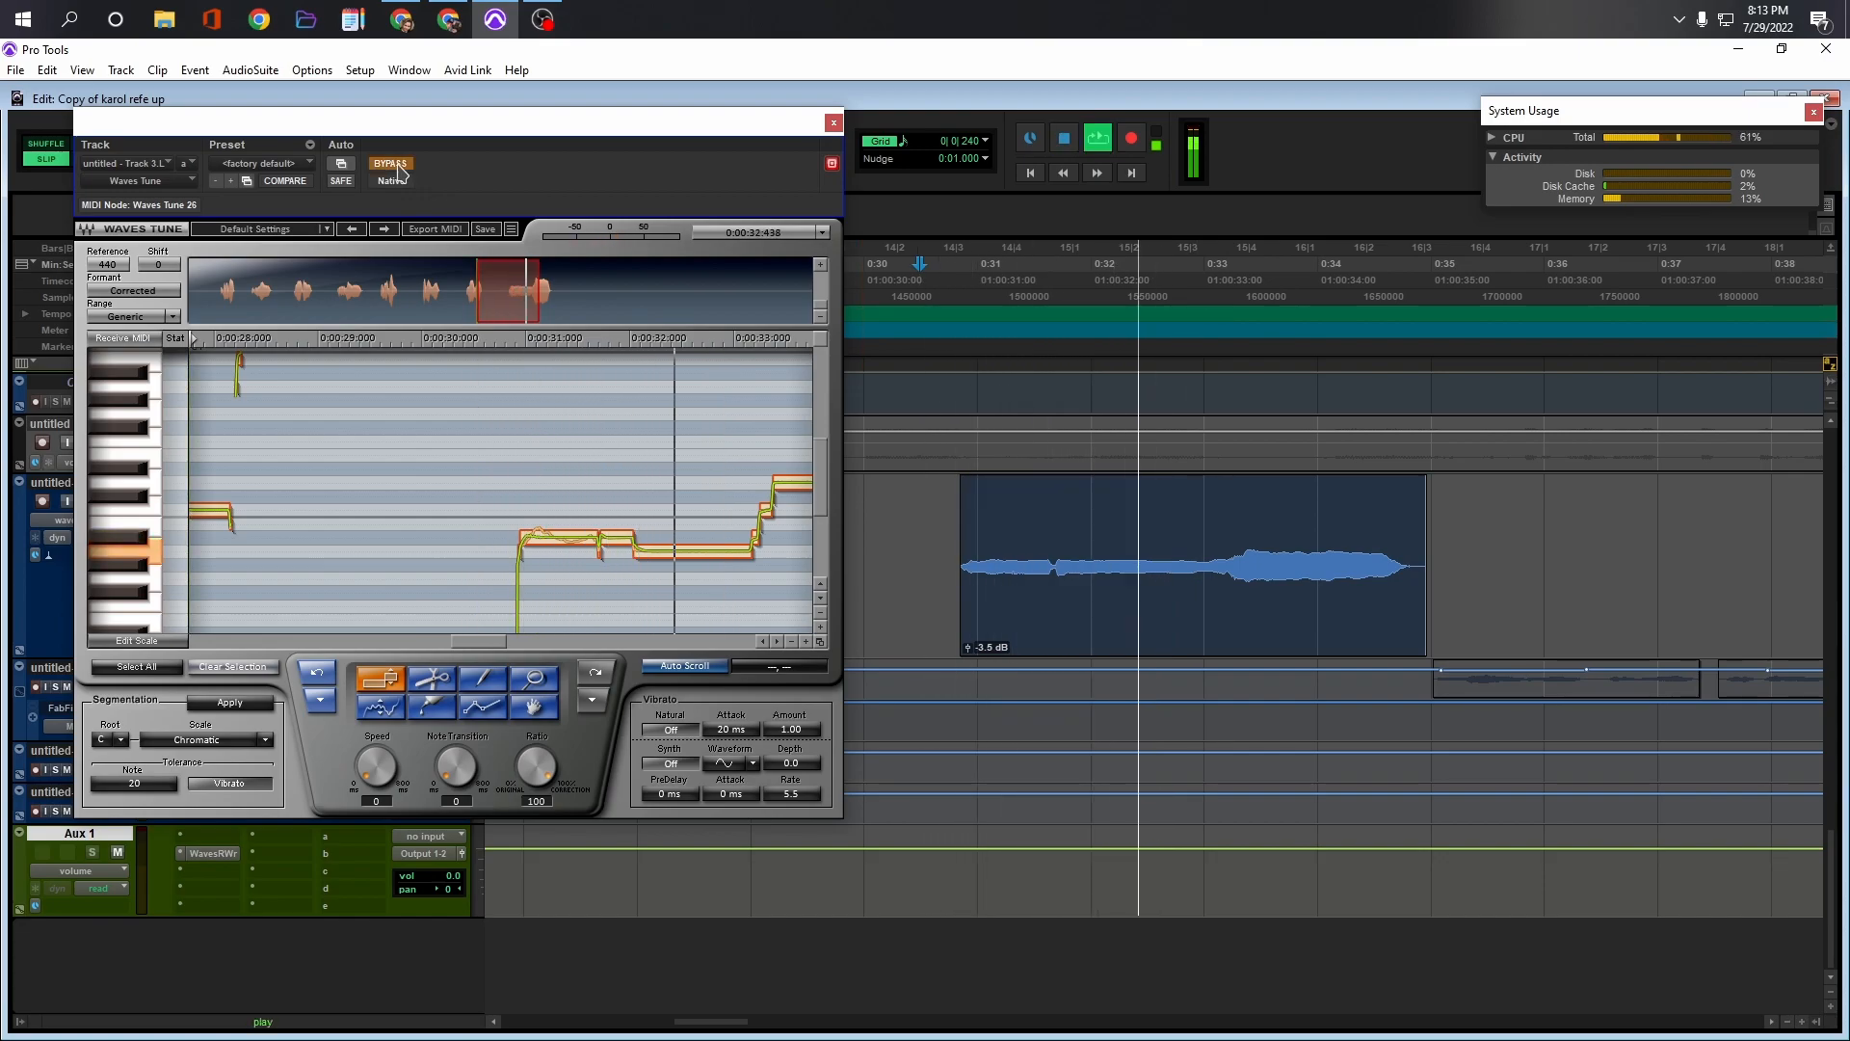
Stop the bypassed playback and replay the last vocal clip on untitled-Trck3.L with Waves Tune active
key("space")
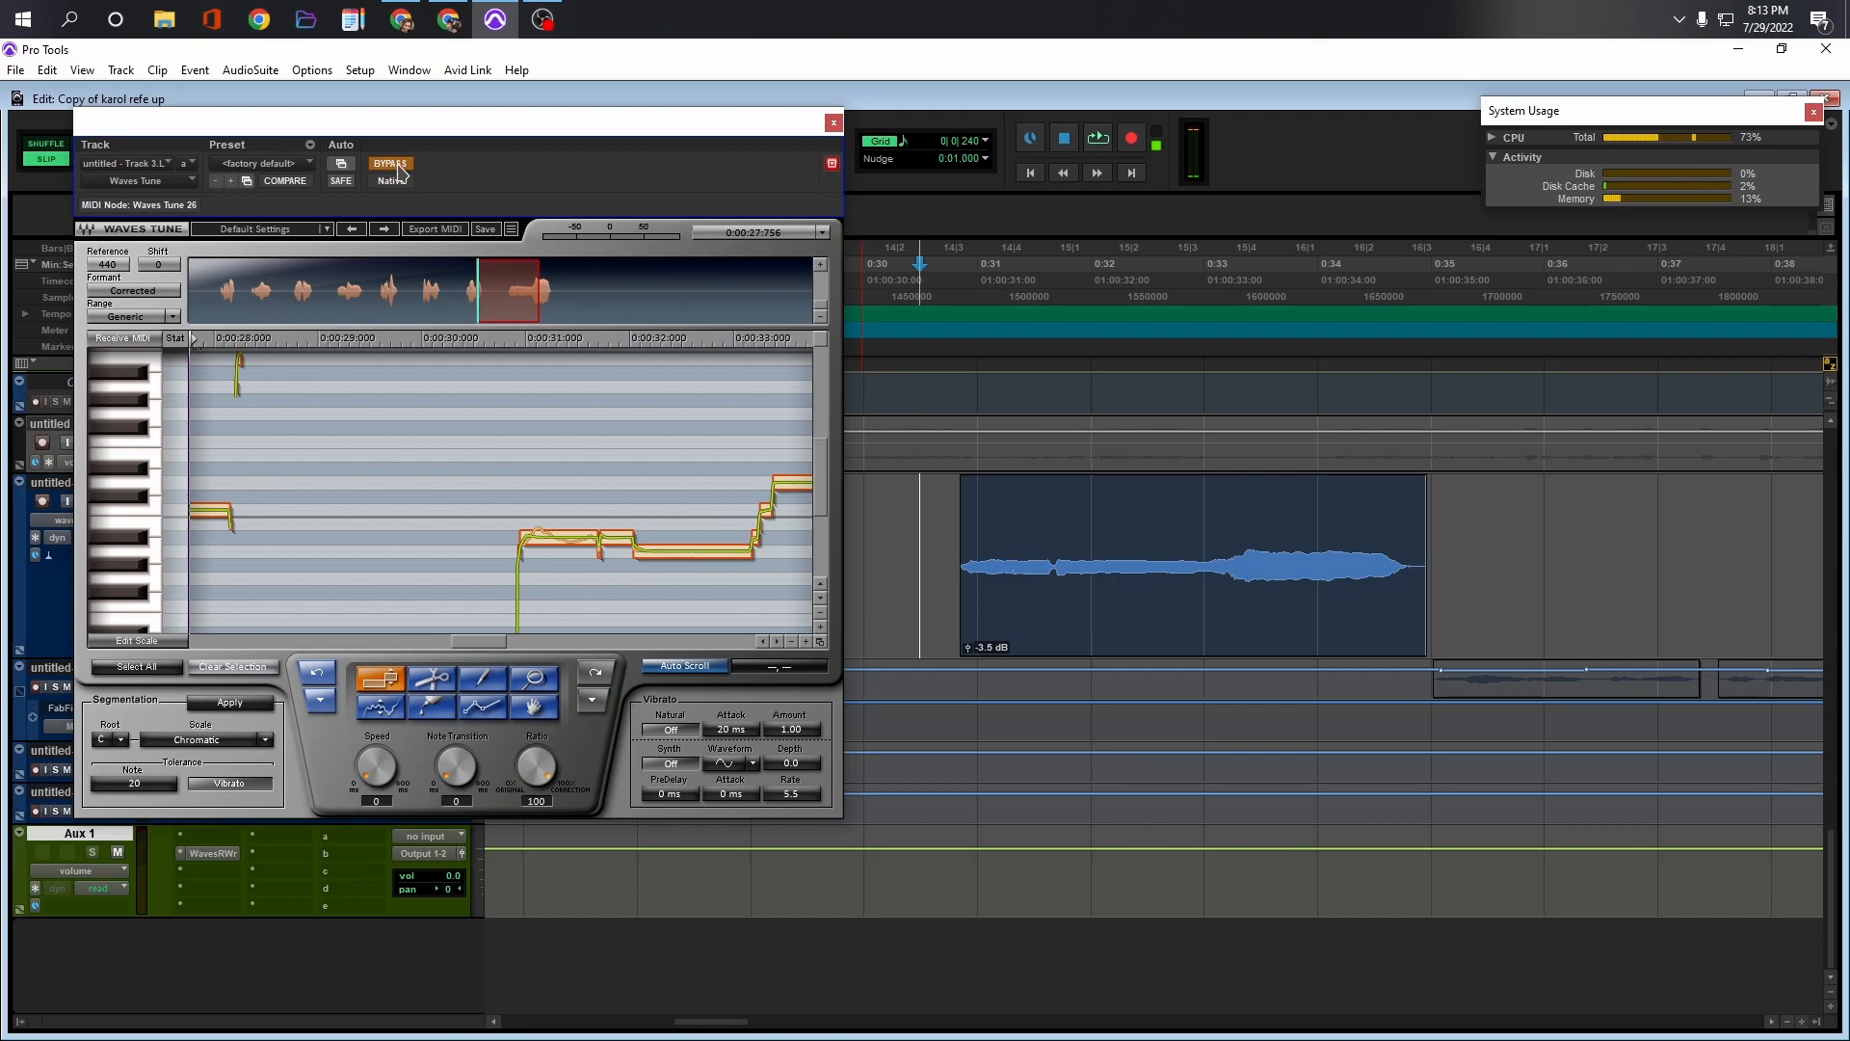
key("space")
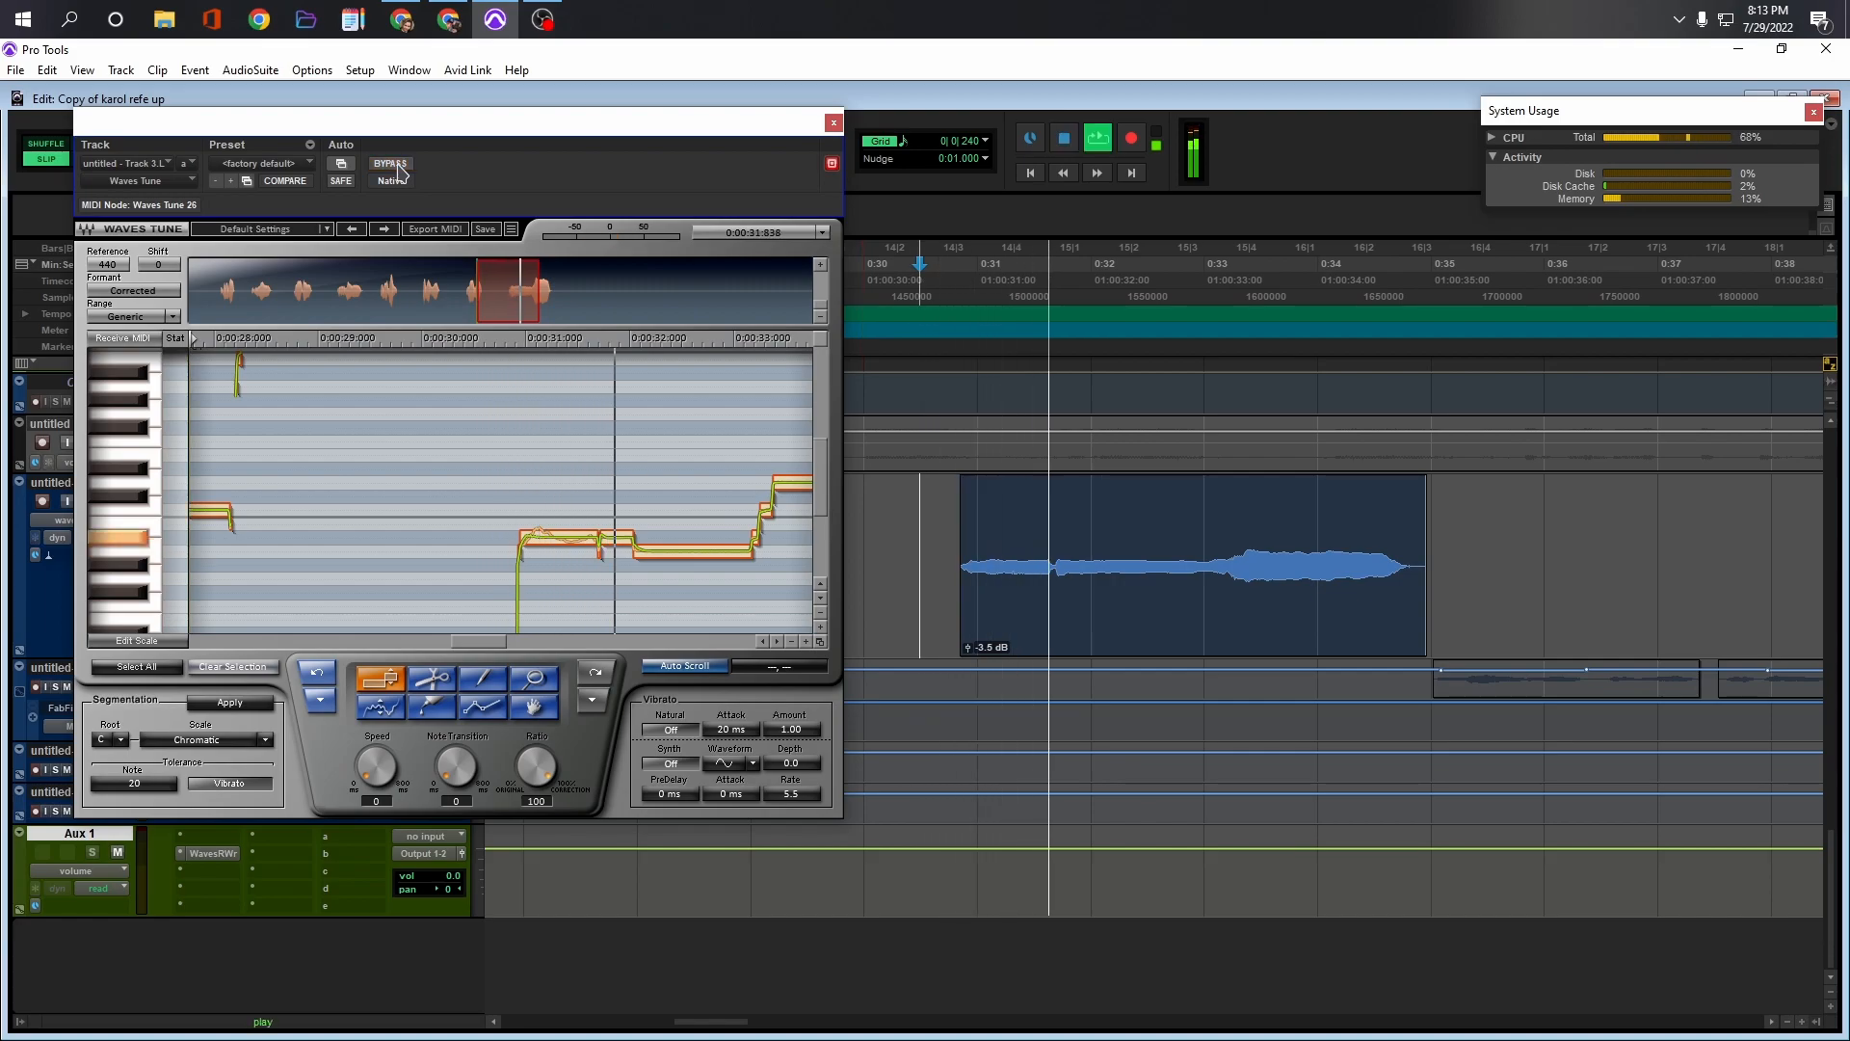
key("space")
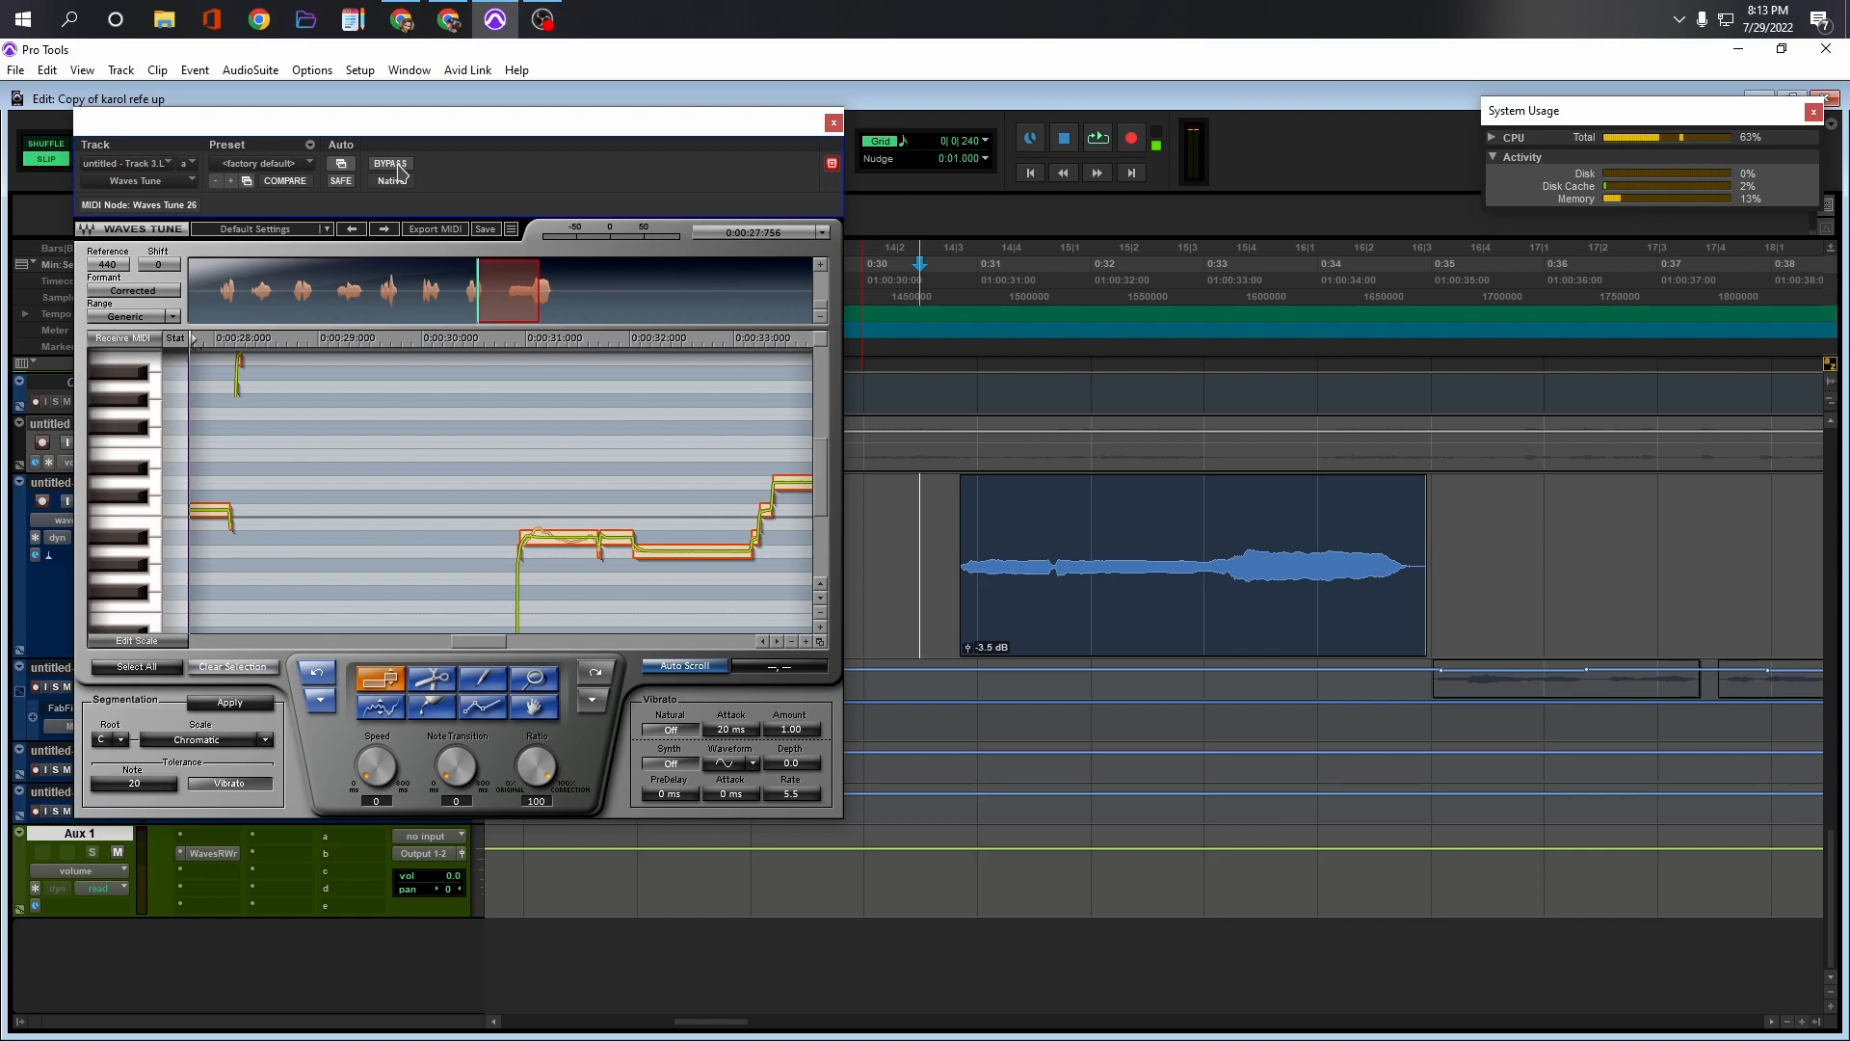
Toggle Waves Tune's bypass while replaying the last clip, and play again from its louder second half, at about 0:33
left_click(388, 164)
key("space")
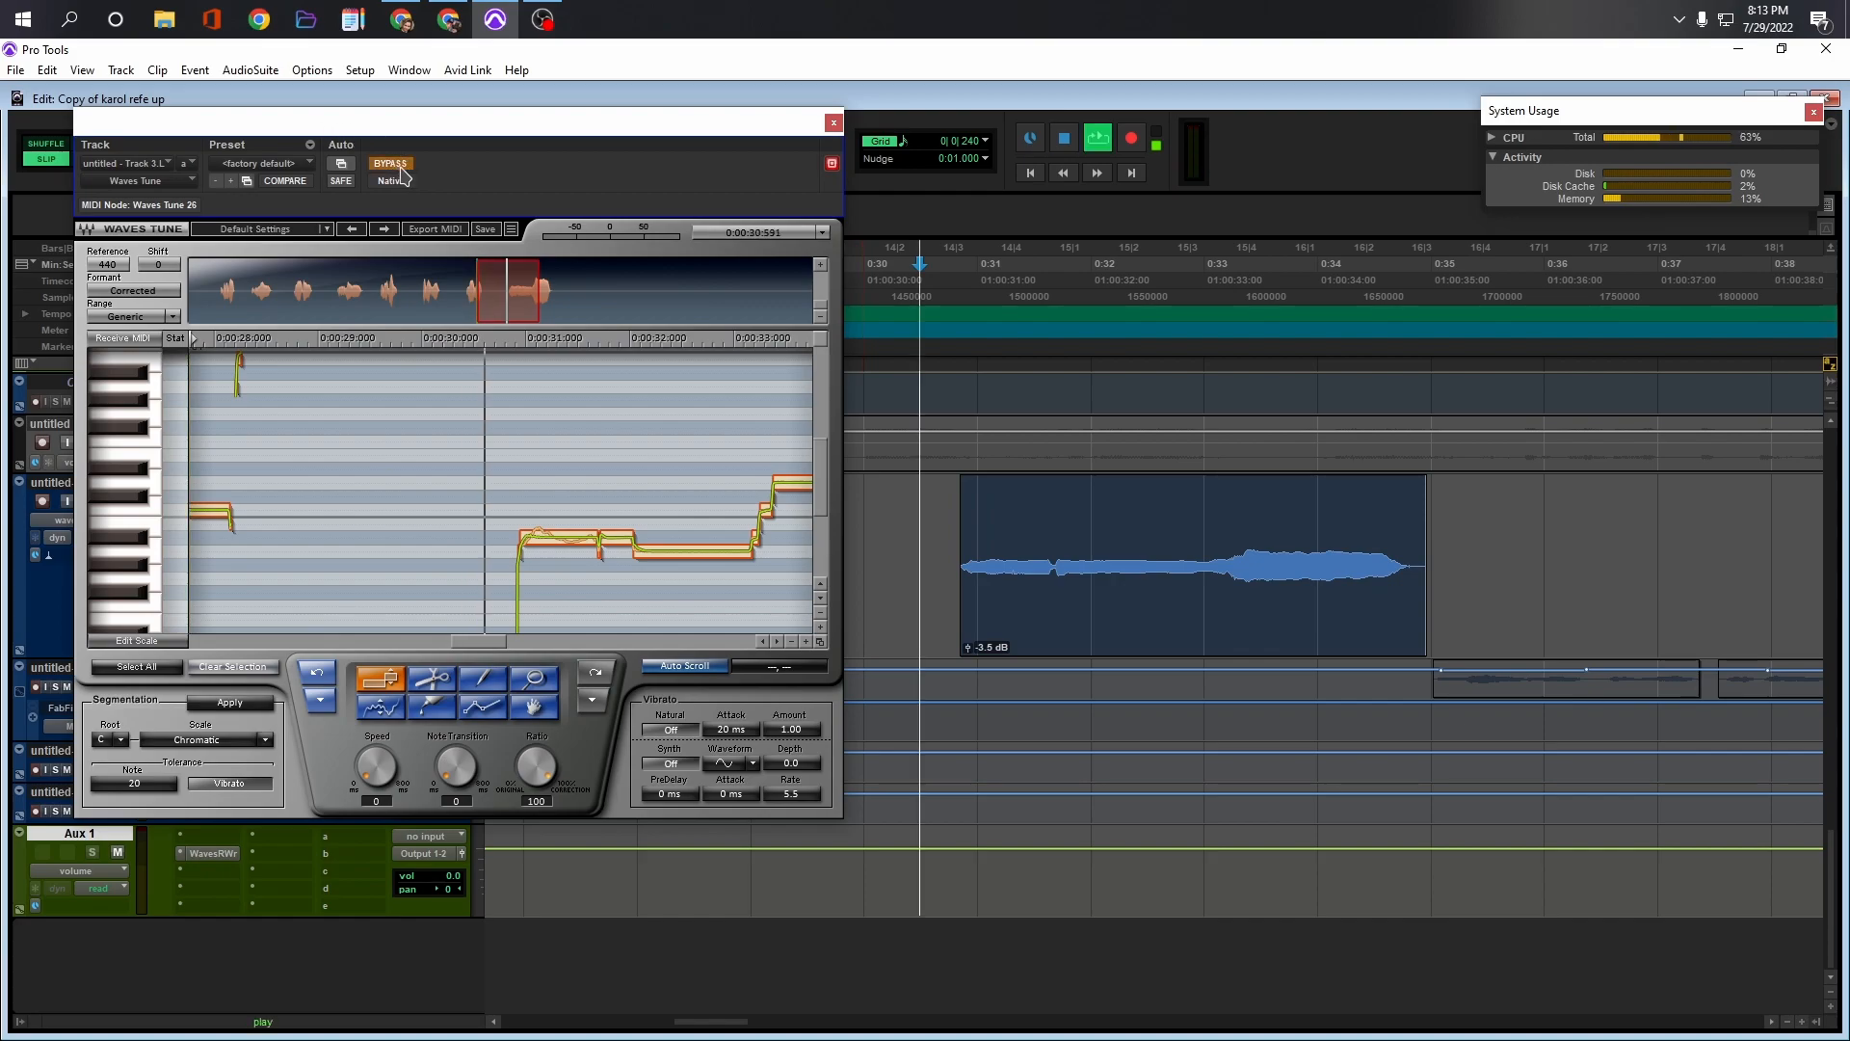
left_click(391, 166)
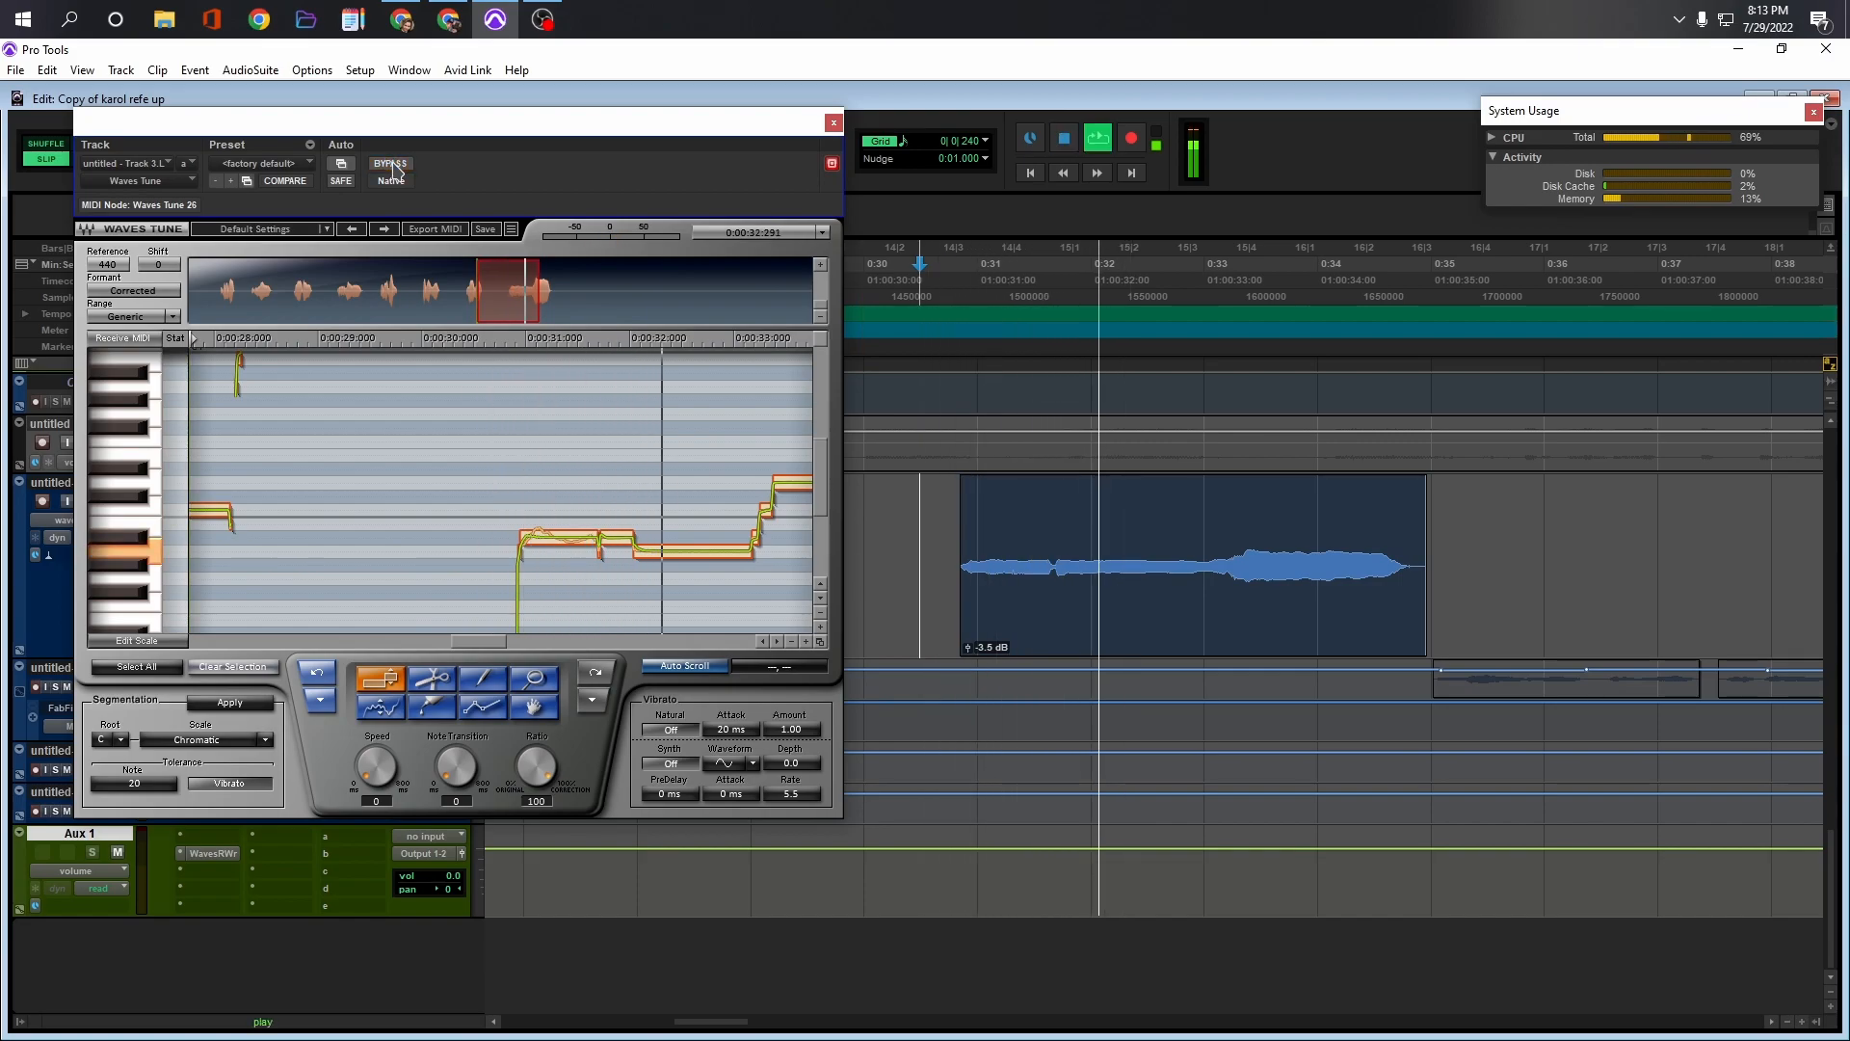
left_click(1228, 558)
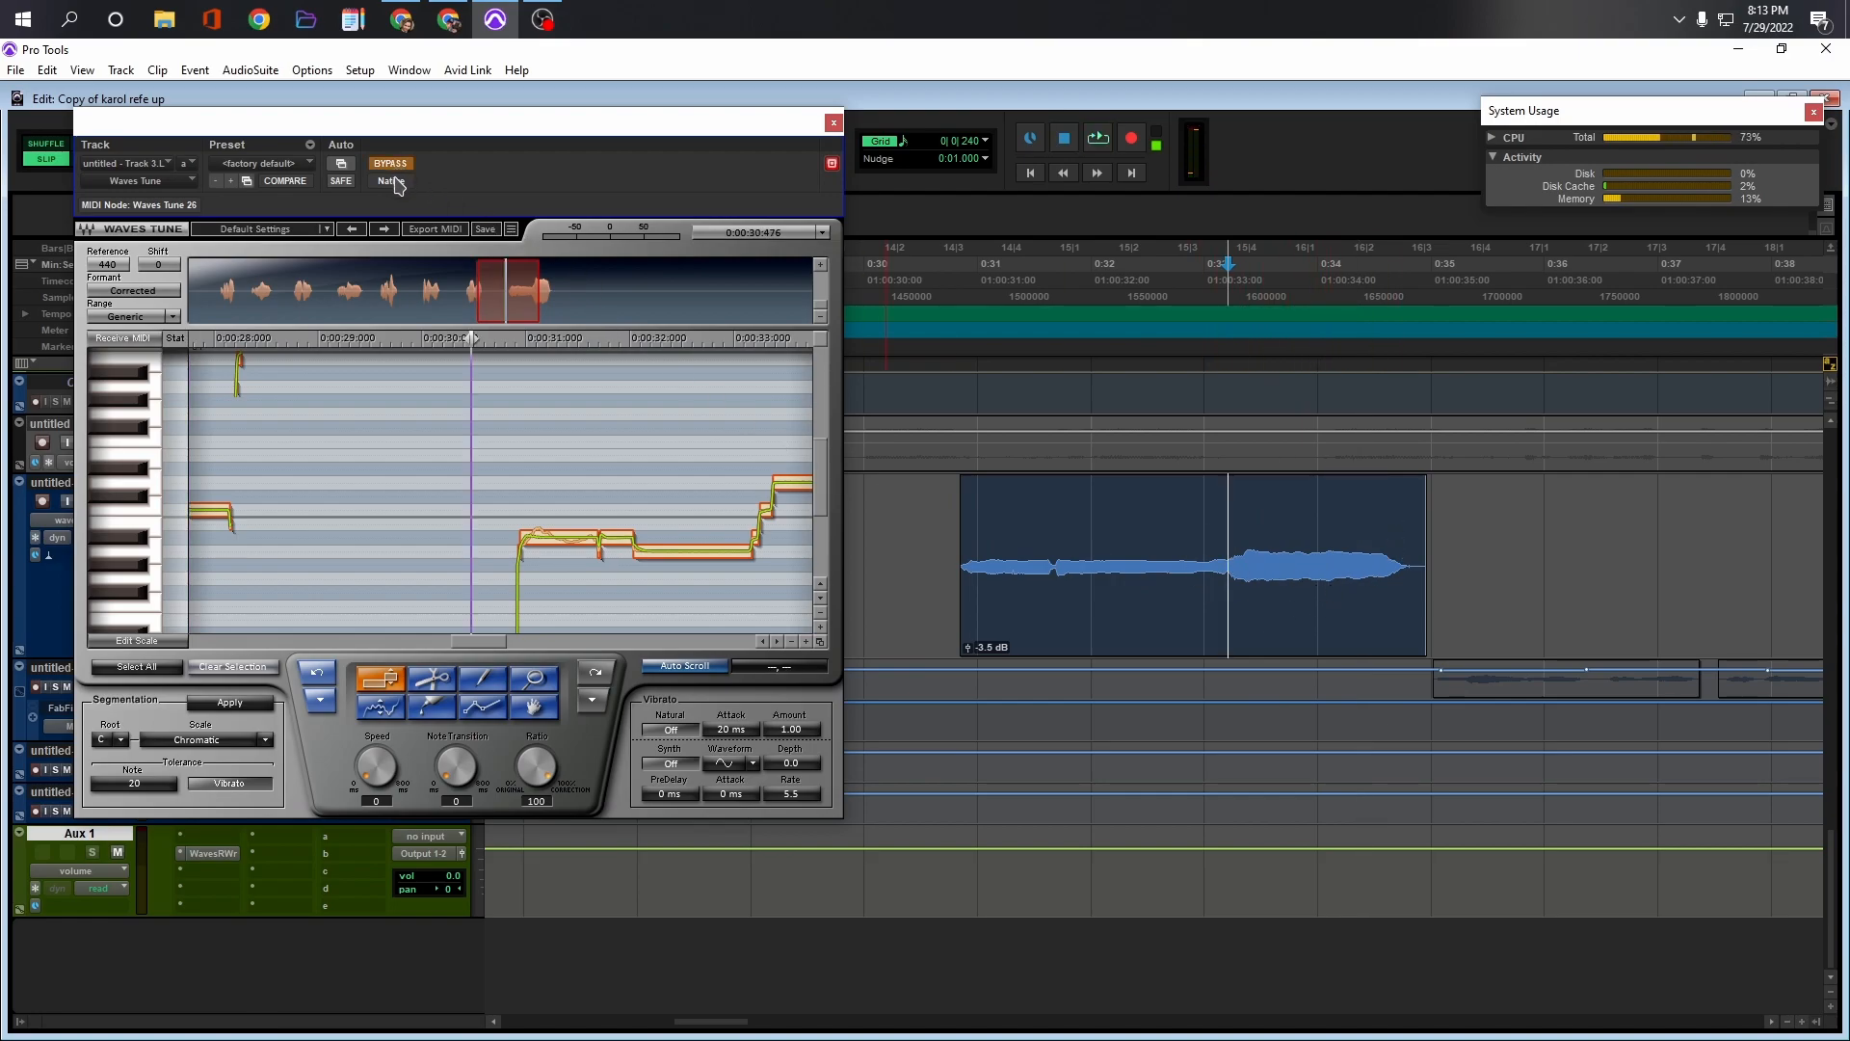
key("space")
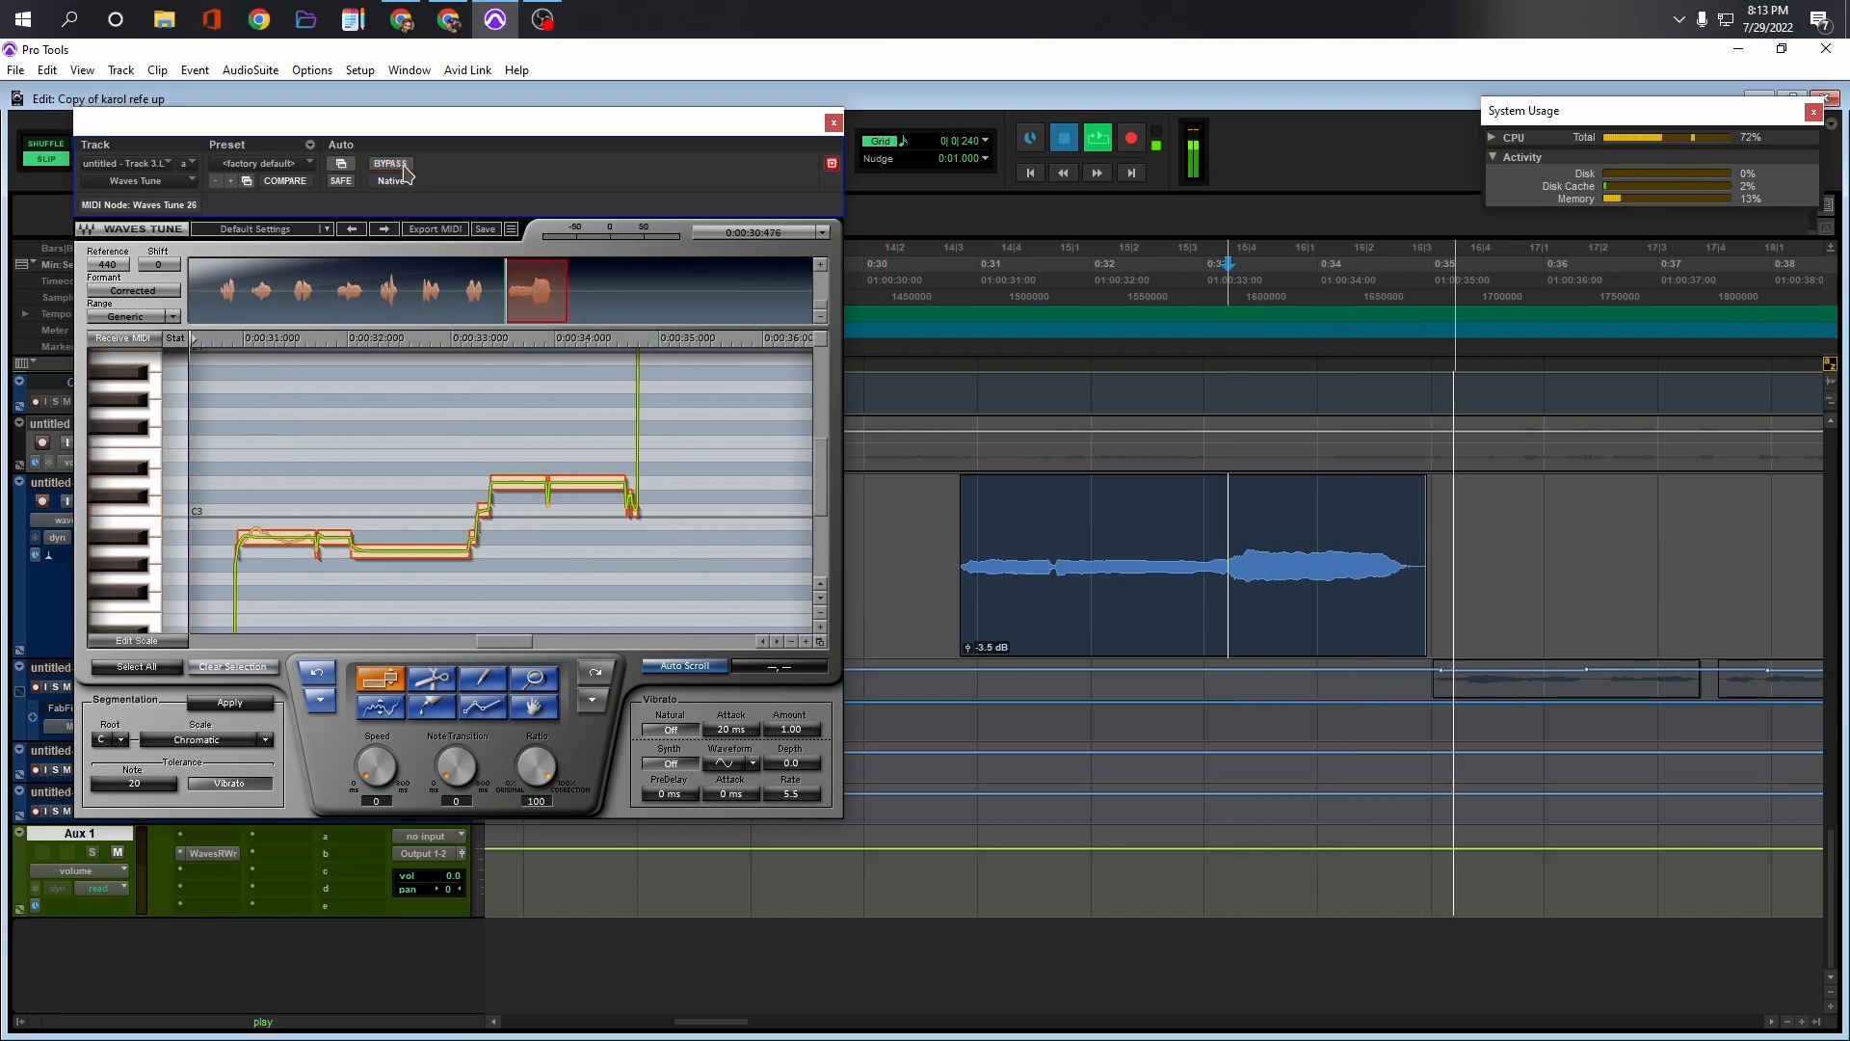
Open the API-550A on untitled-Trck3.L and place its window beside Waves Tune, with all the vocal clips in view
key("ctrl+[")
key("ctrl+[")
key("ctrl+[")
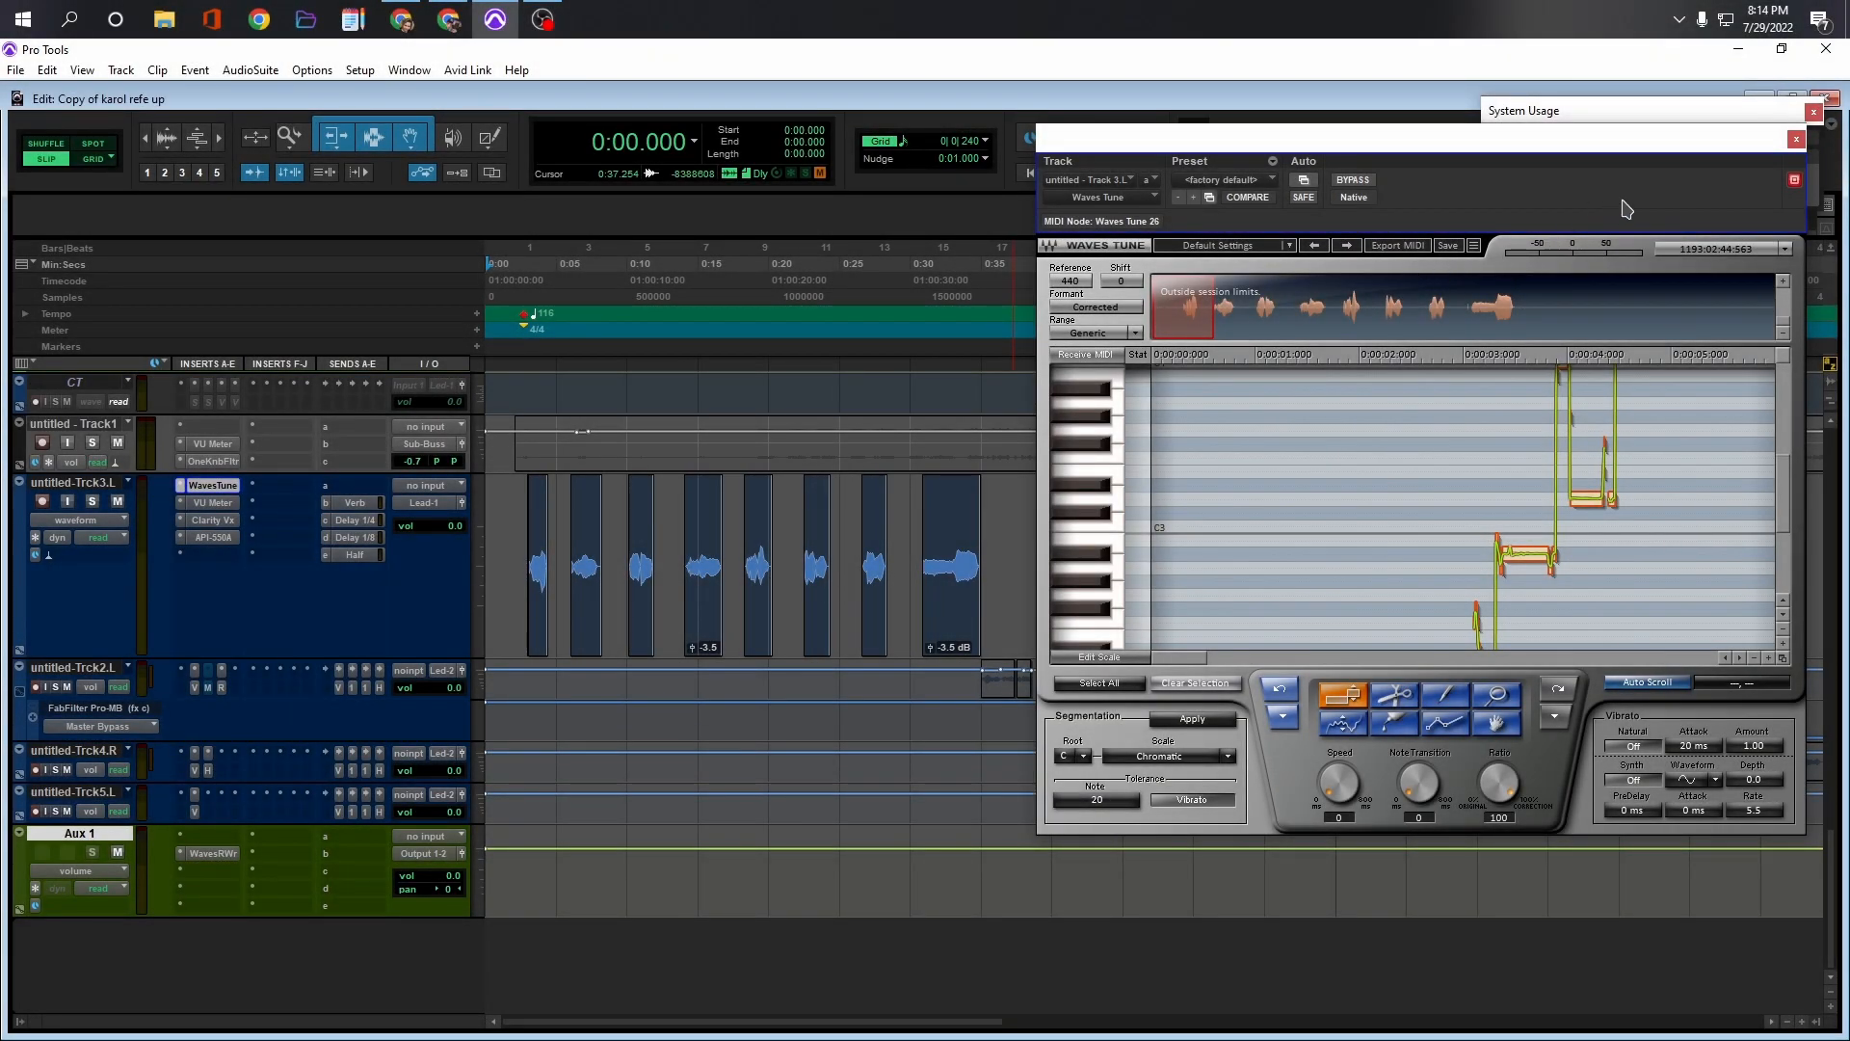
left_click(208, 537)
left_click_drag(1166, 166, 614, 184)
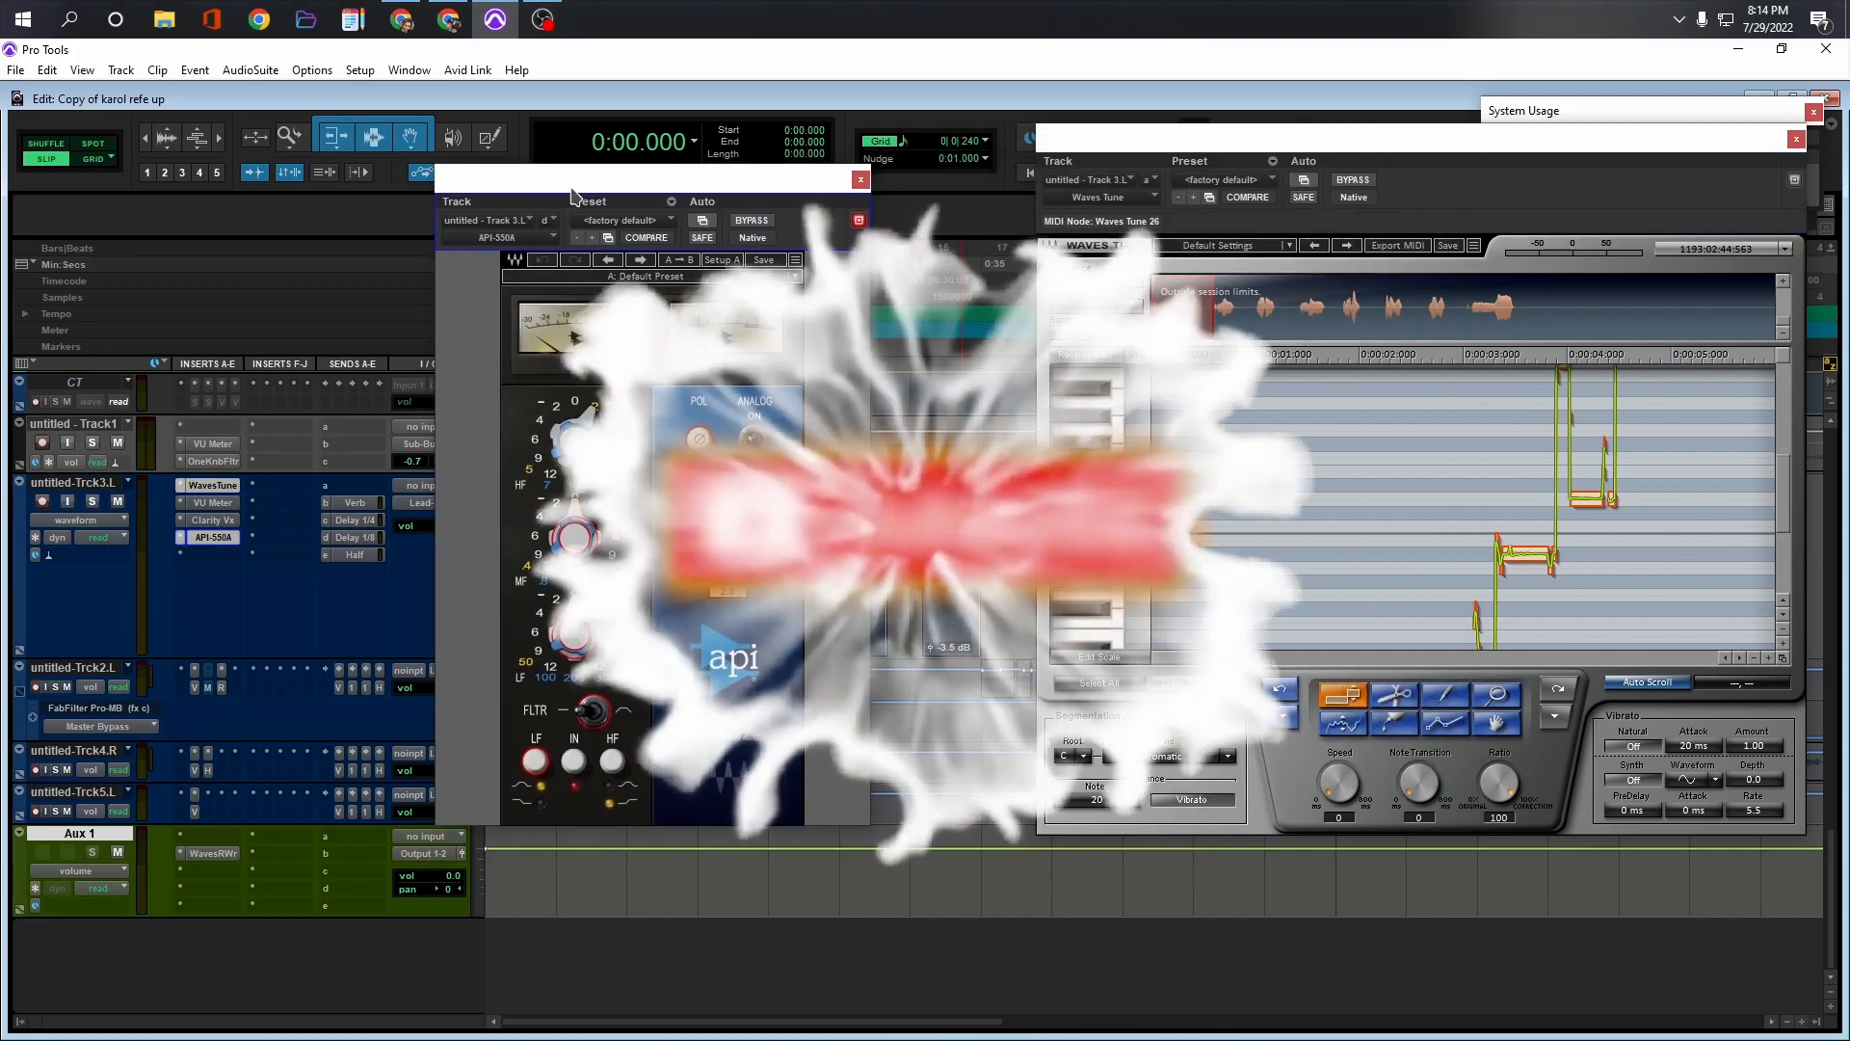